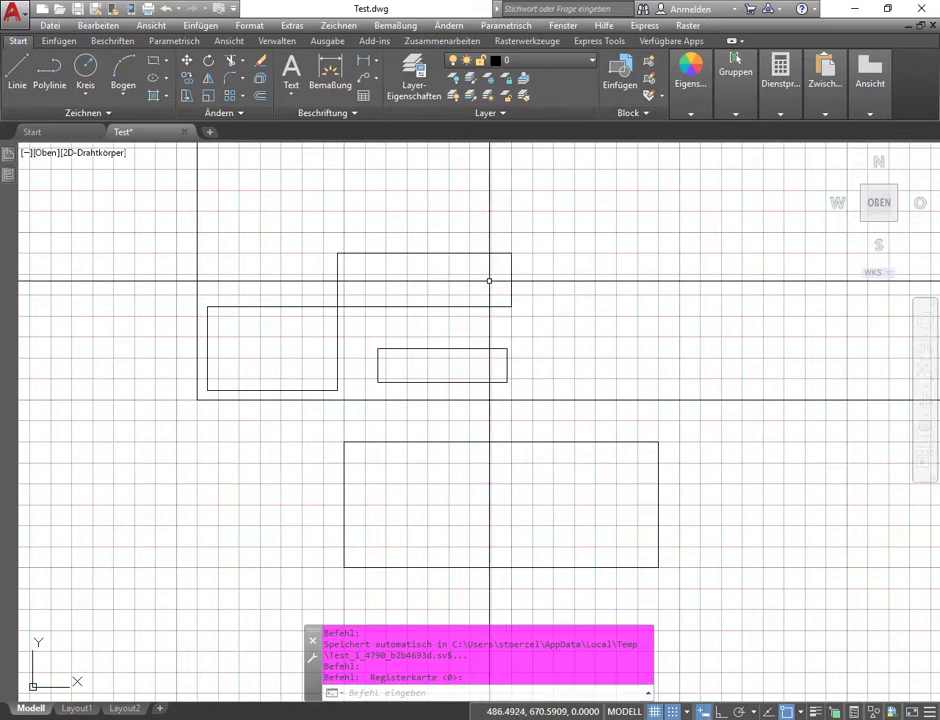
- Turn off dynamic input with F12 and start the Rechteck command
key(F12)
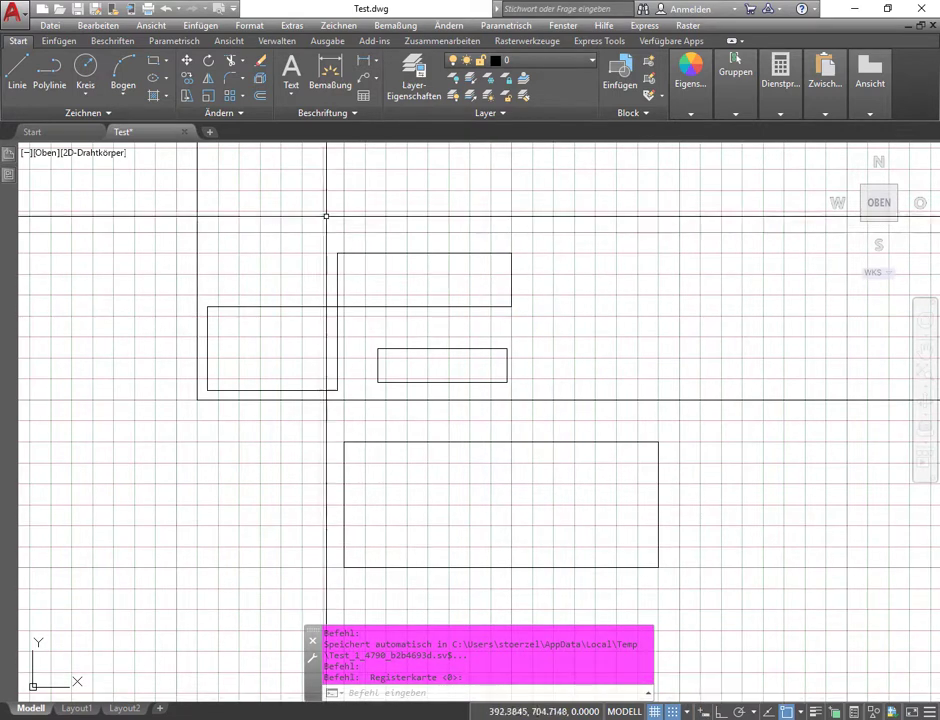
click(150, 62)
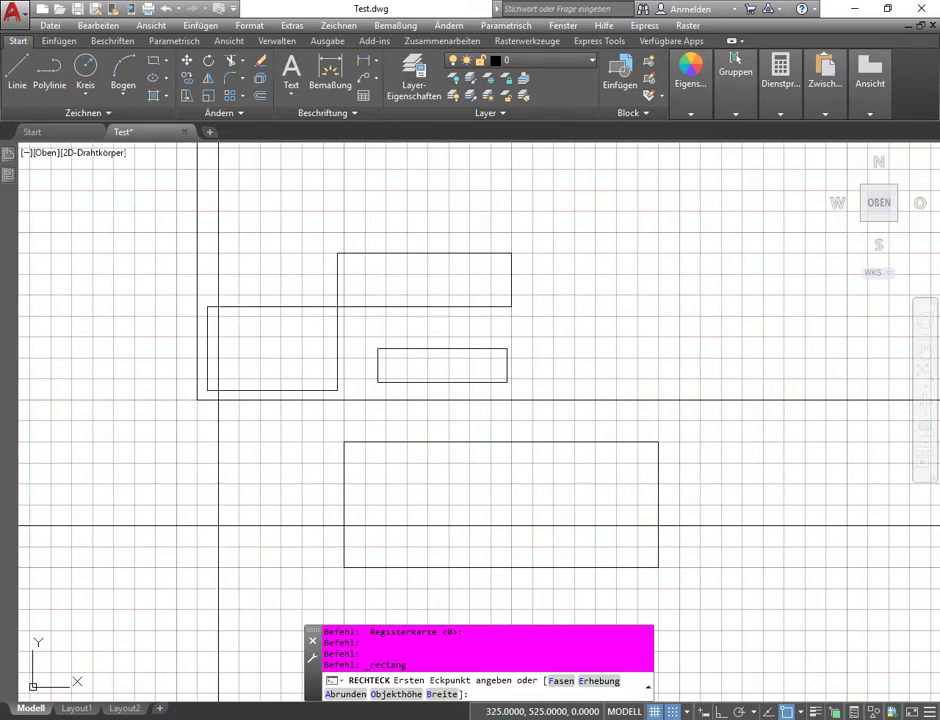
- Zoom out and pan until the drawing origin sits mid-screen, then zoom back in
scroll(219, 525, down, 4)
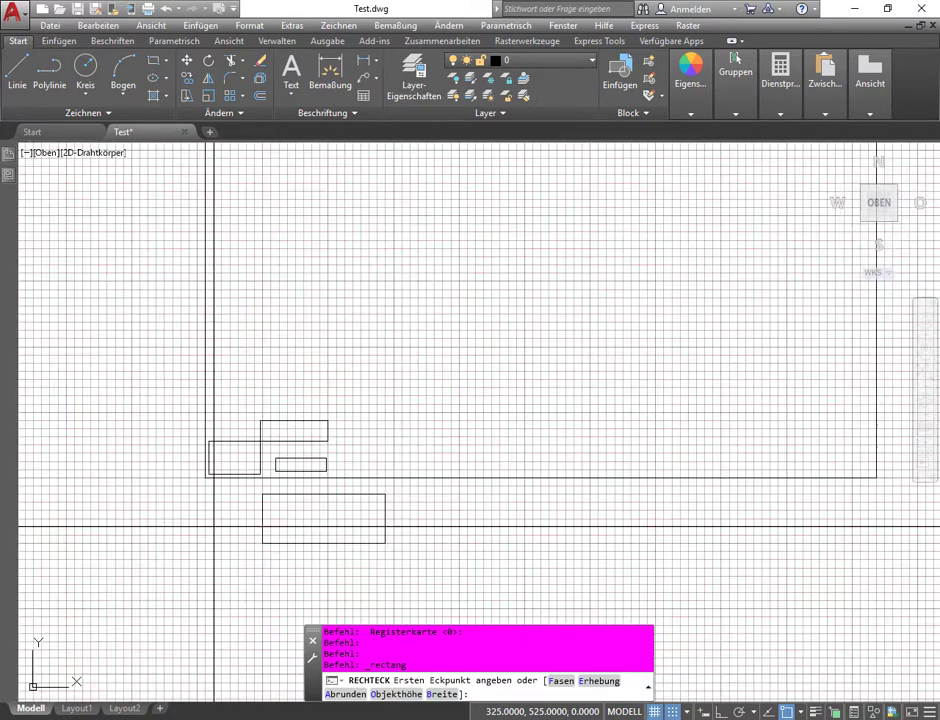
middle_drag(160, 611, 358, 435)
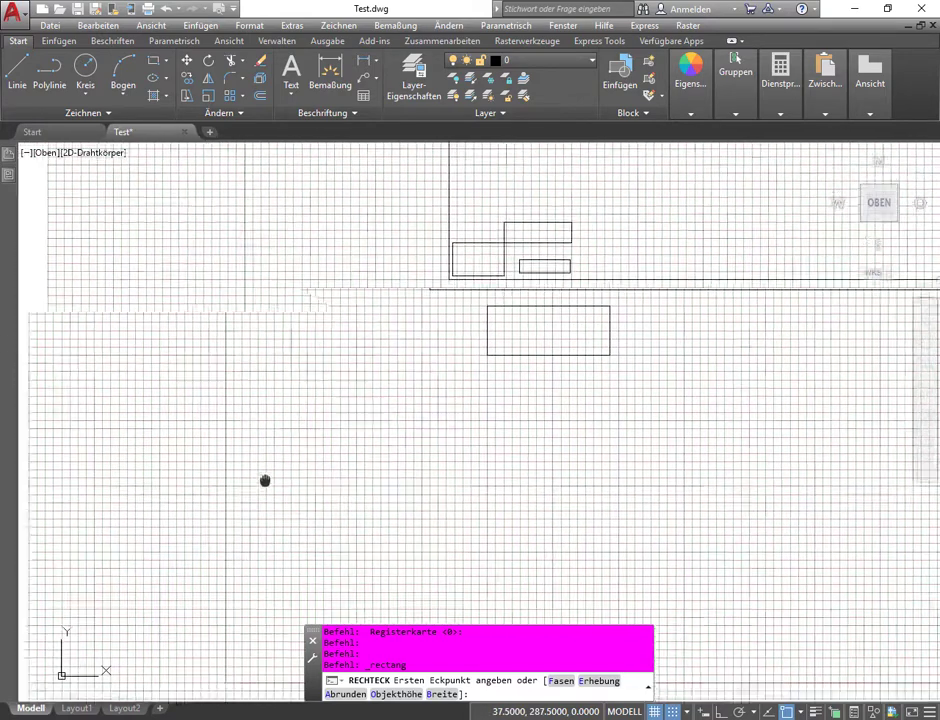
middle_drag(266, 480, 455, 337)
scroll(480, 490, up, 2)
text(100,100)
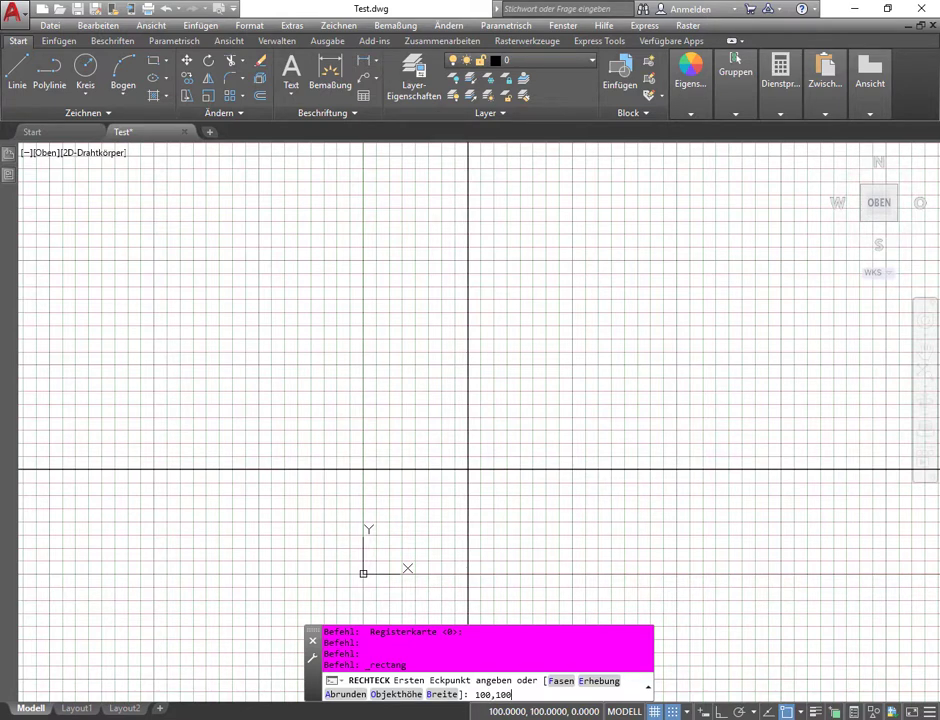
- Confirm 100,100 as the first corner and place the opposite corner at 200,300
key(Return)
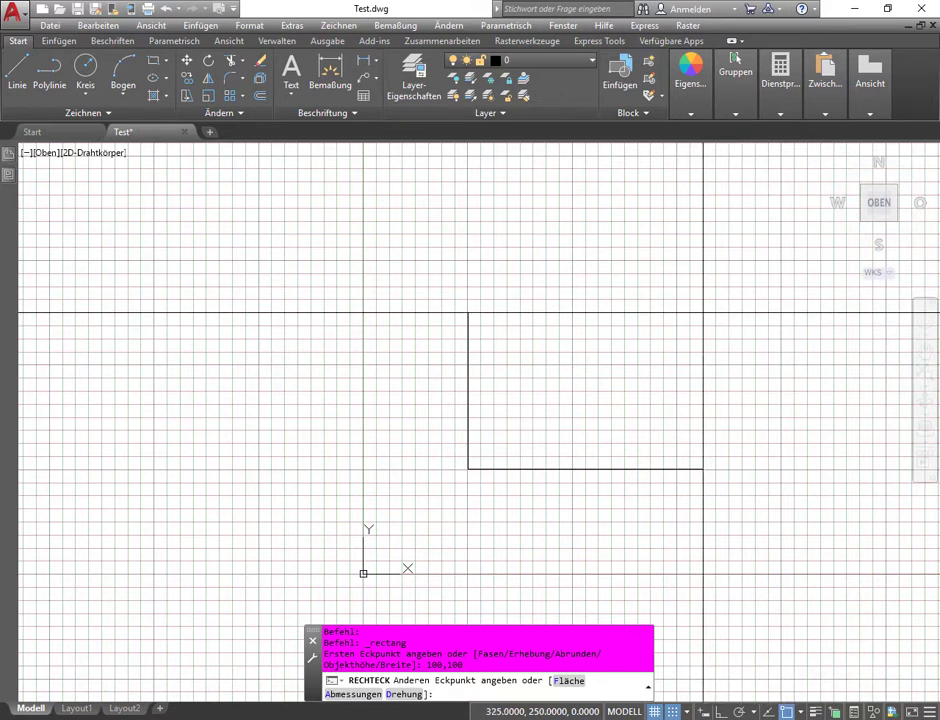
text(200,300)
key(Return)
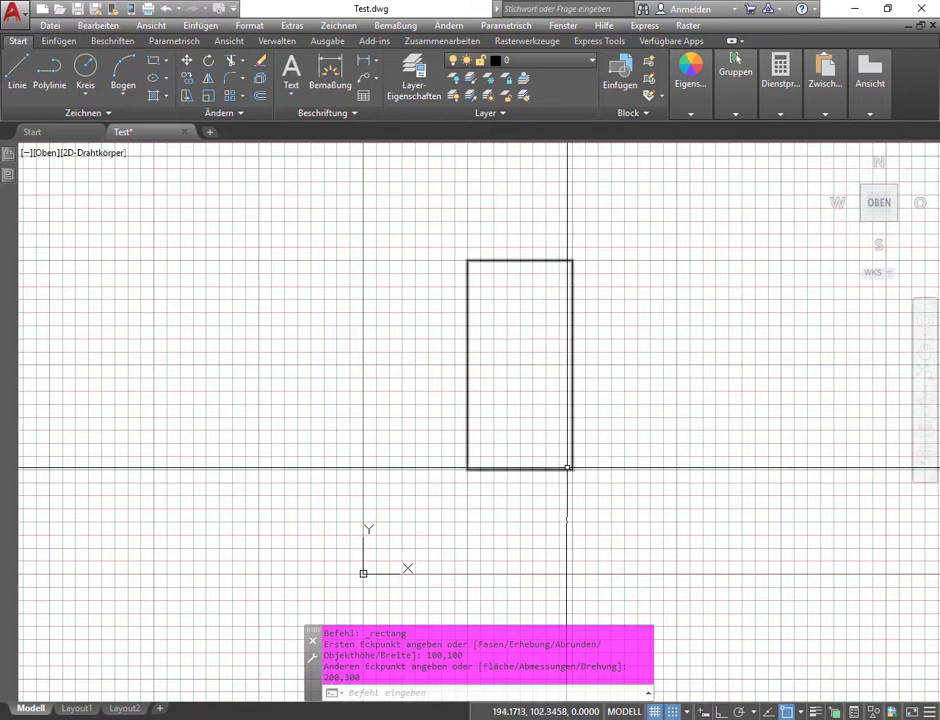
- Adjust the zoom and start a new Rechteck command with dynamic input active
scroll(524, 472, up, 2)
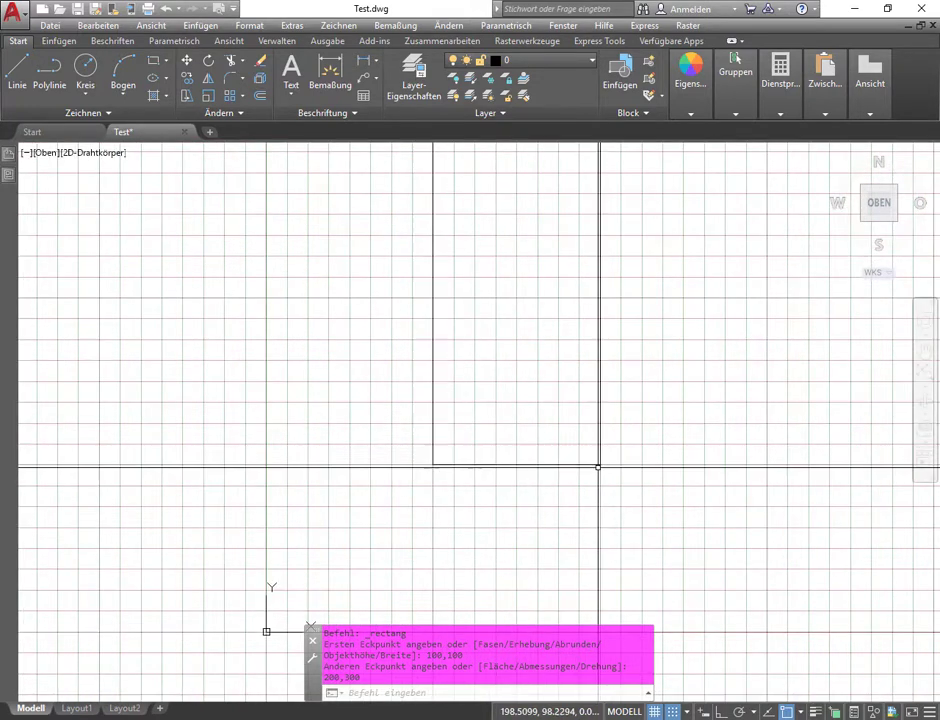
scroll(598, 467, down, 2)
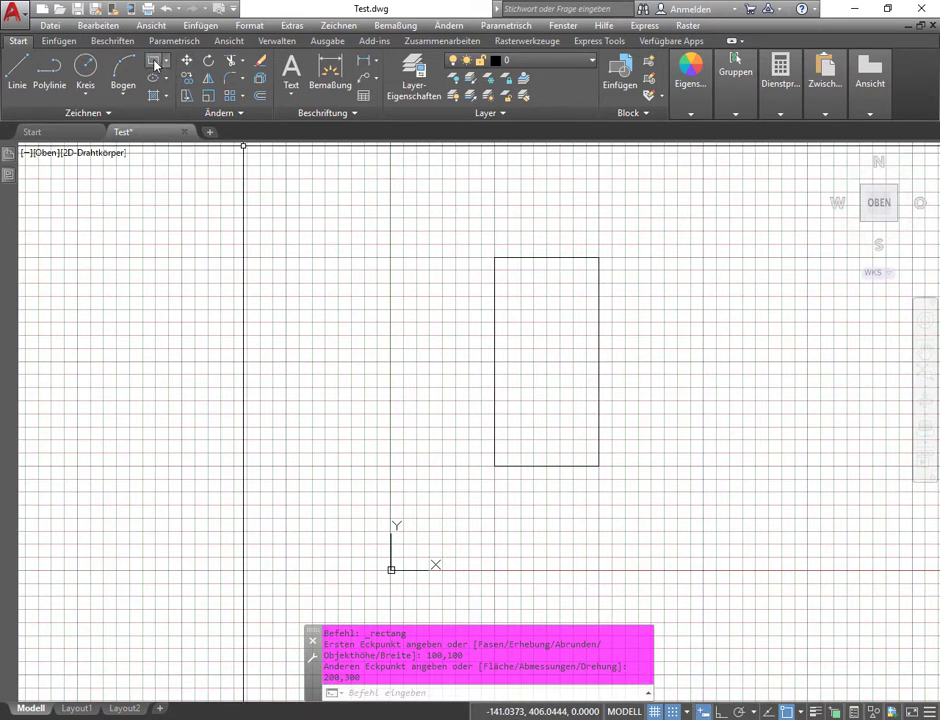
click(155, 64)
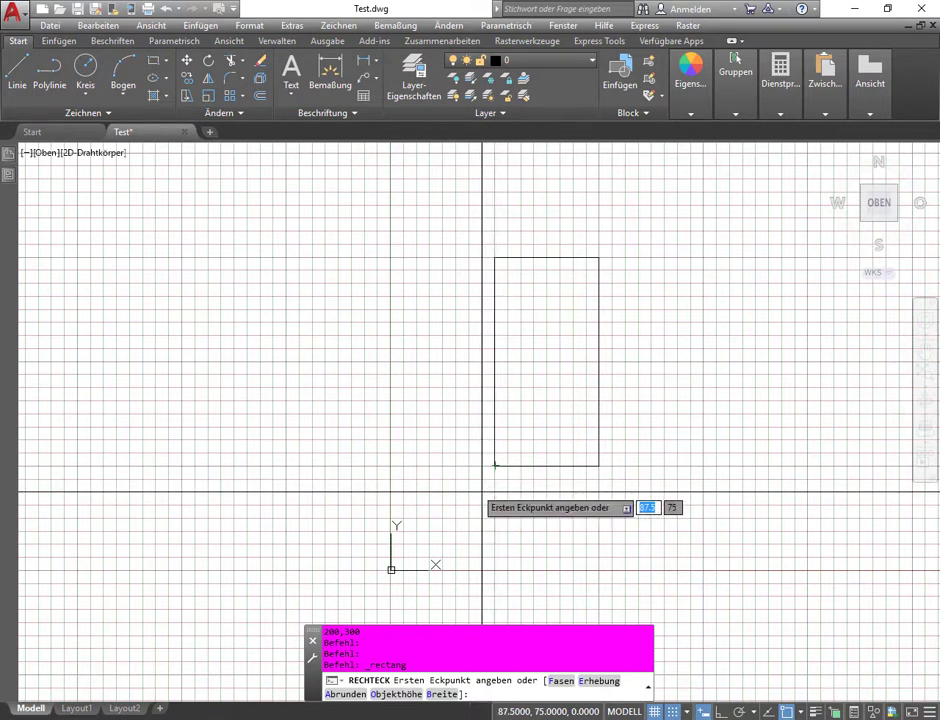
- Enter the first corner 100,100 in the dynamic input boxes and turn off Objektfang
text(100)
key(Tab)
text(100)
key(Return)
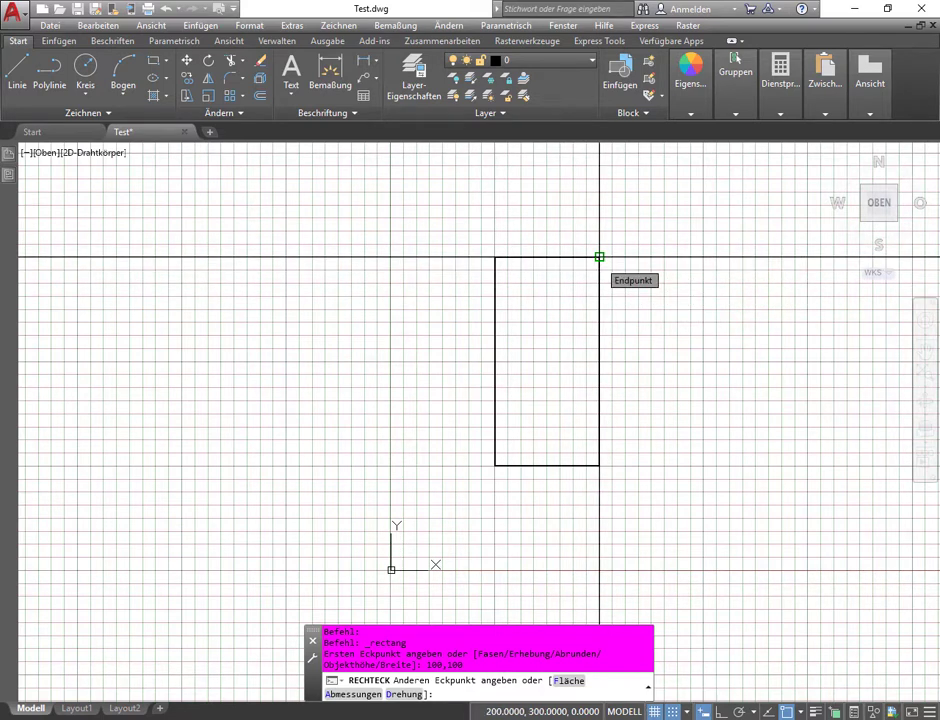
click(786, 712)
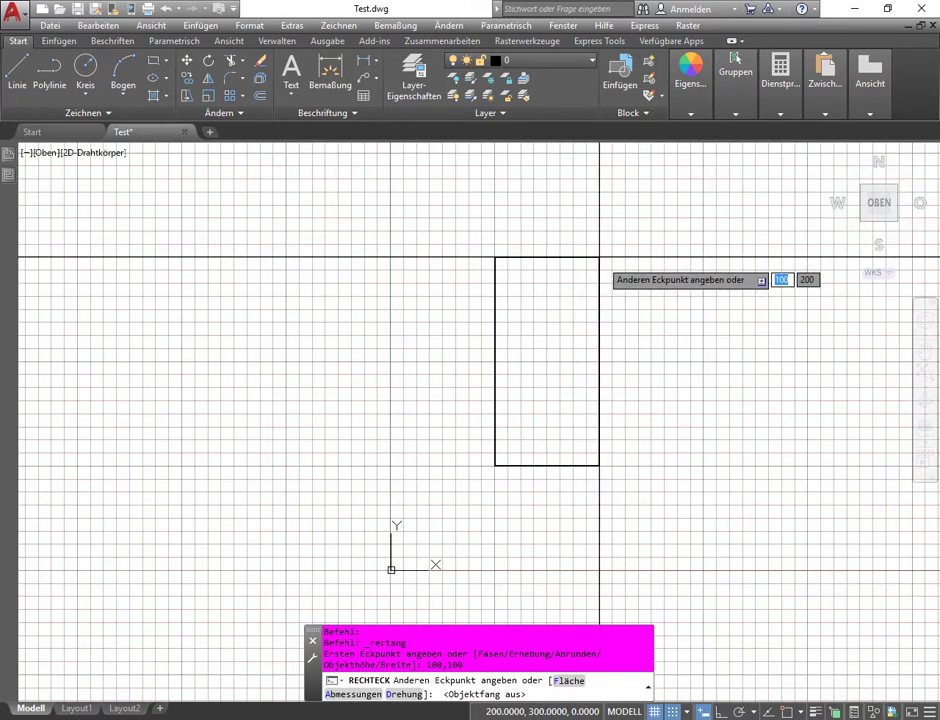
text(10)
key(Tab)
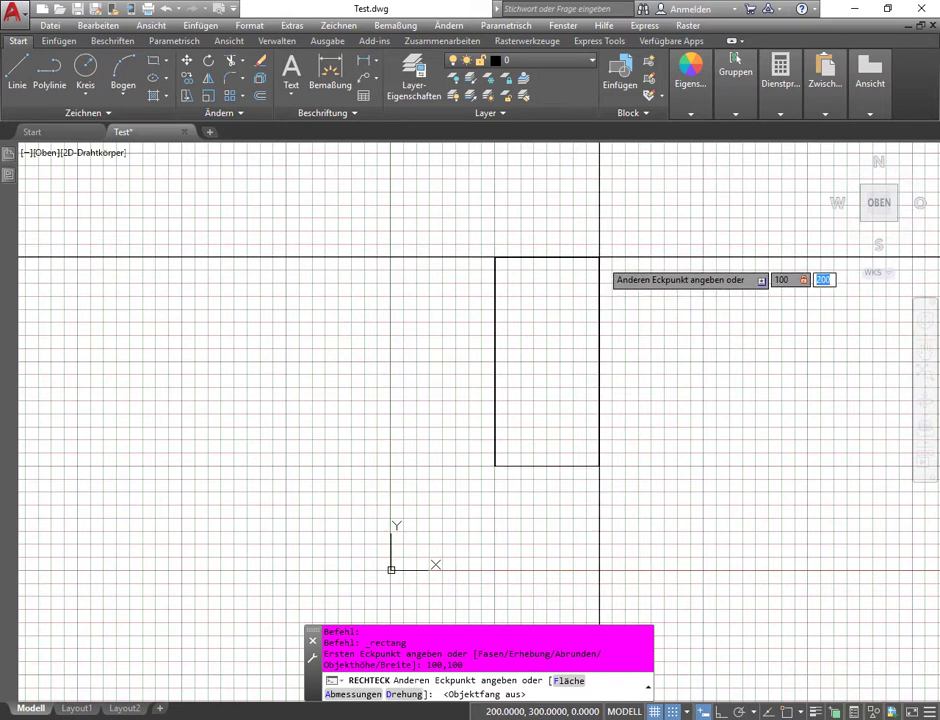
text(2)
key(Return)
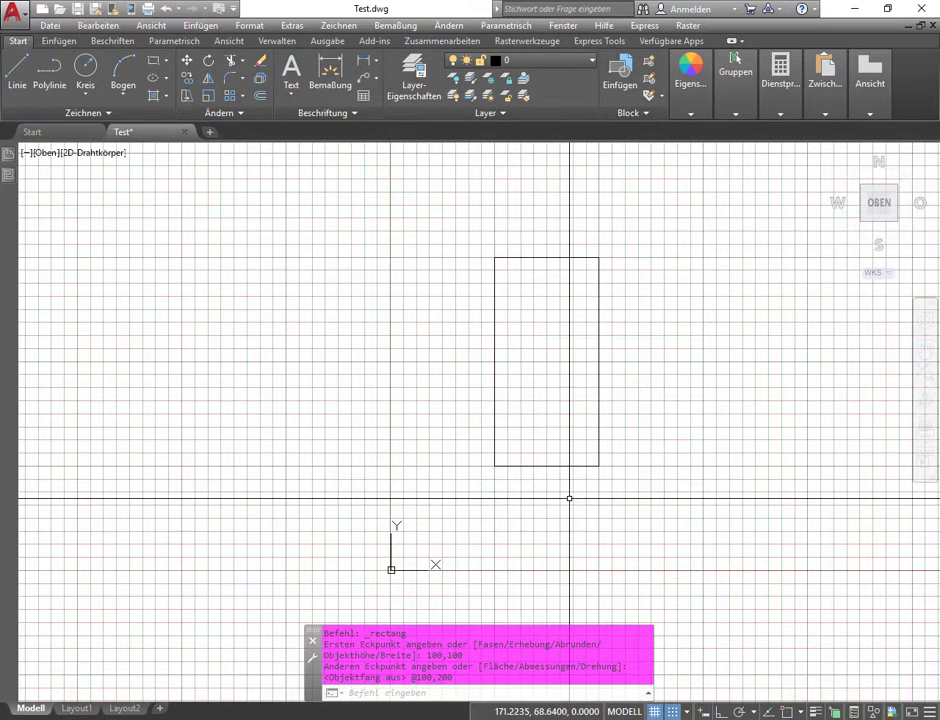
click(153, 61)
text(100,1)
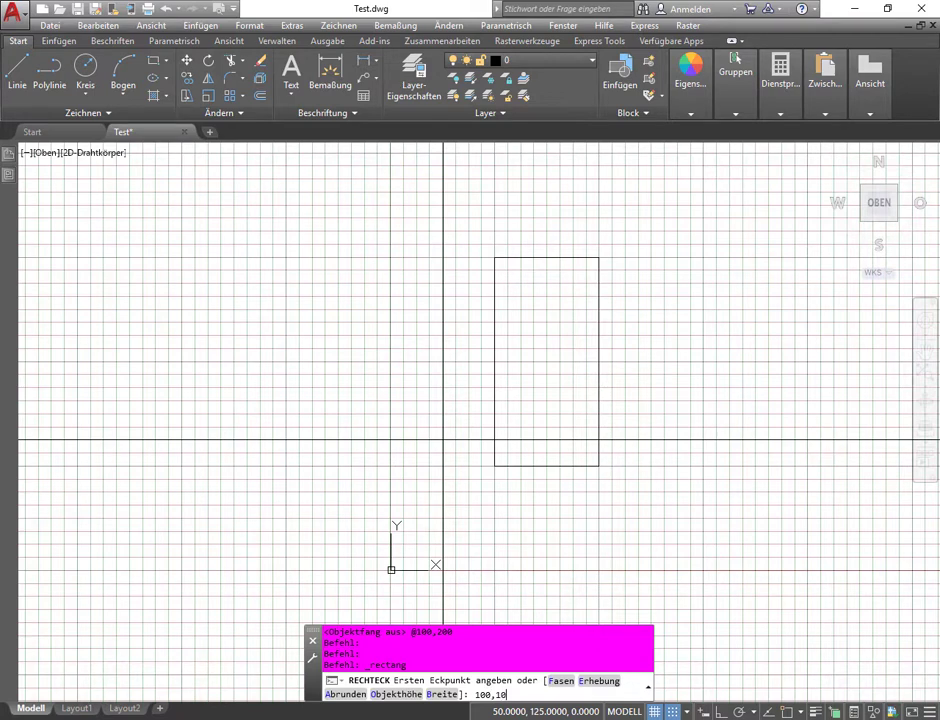
text(0)
key(Return)
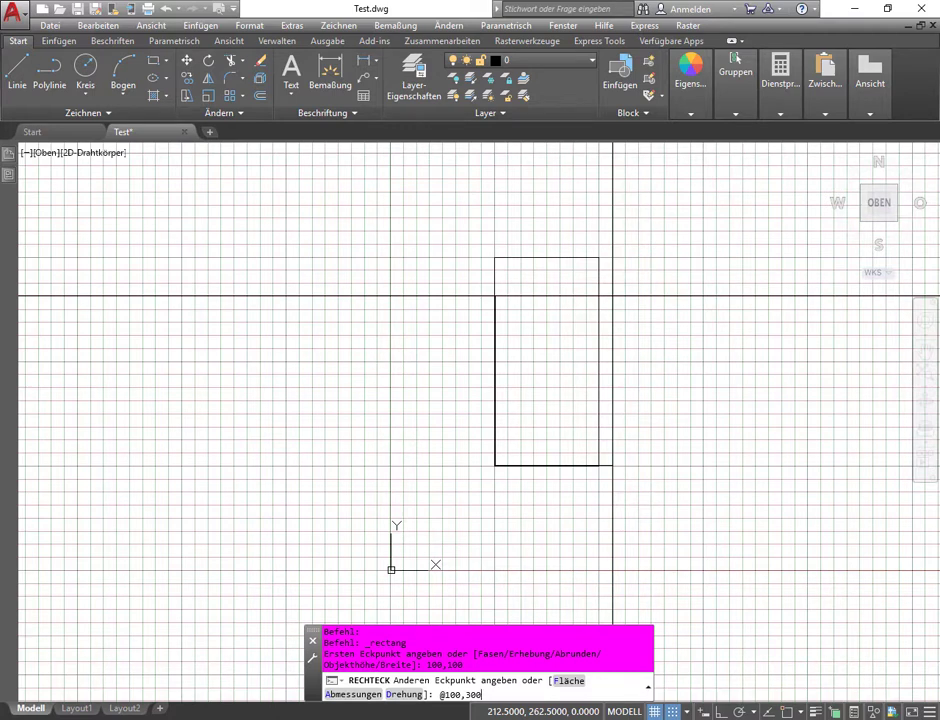
key(Return)
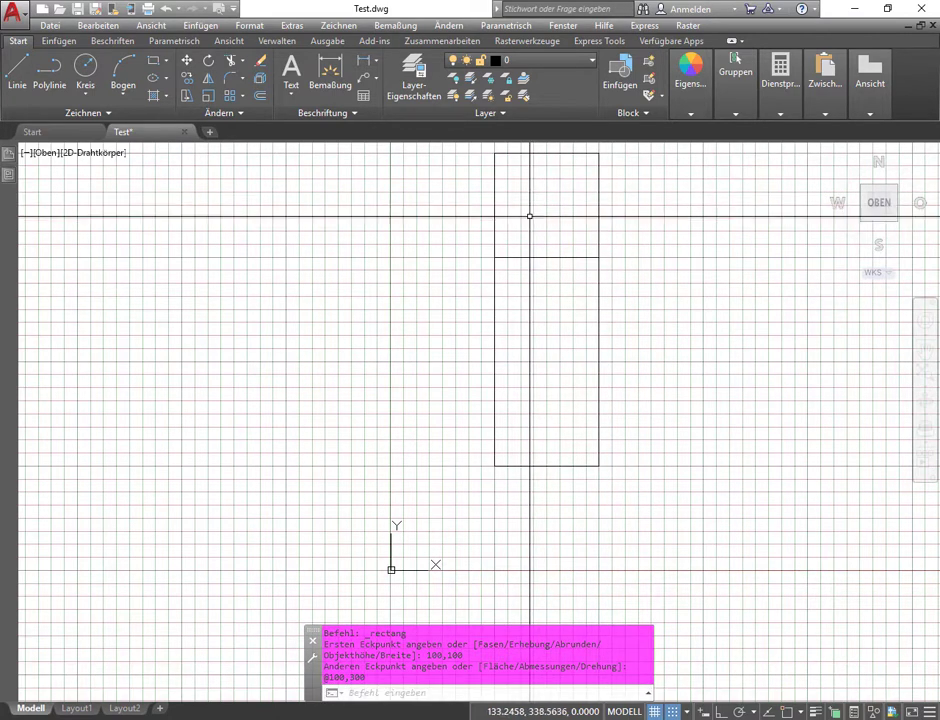
middle_drag(529, 216, 488, 273)
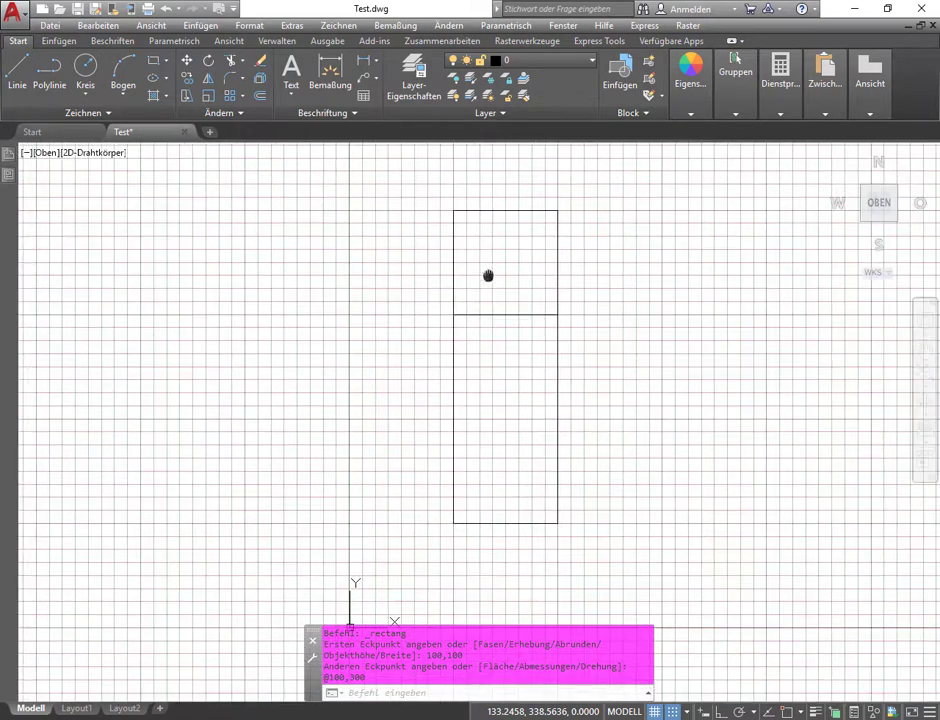
- Drag the tall rectangle's top-middle grip down onto the original rectangle's top edge
click(495, 209)
click(506, 210)
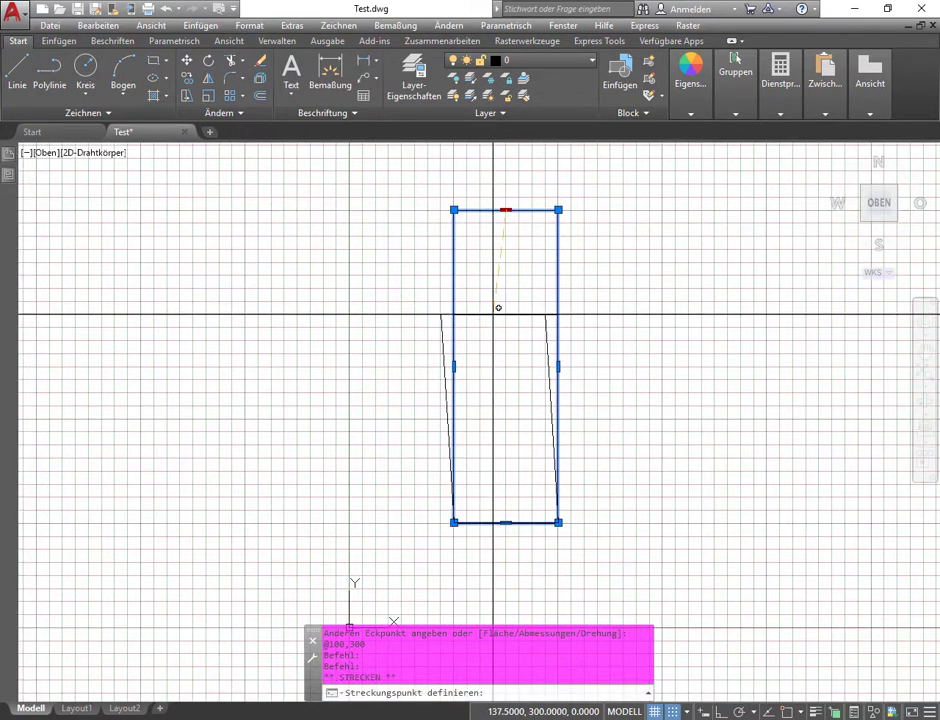
click(508, 315)
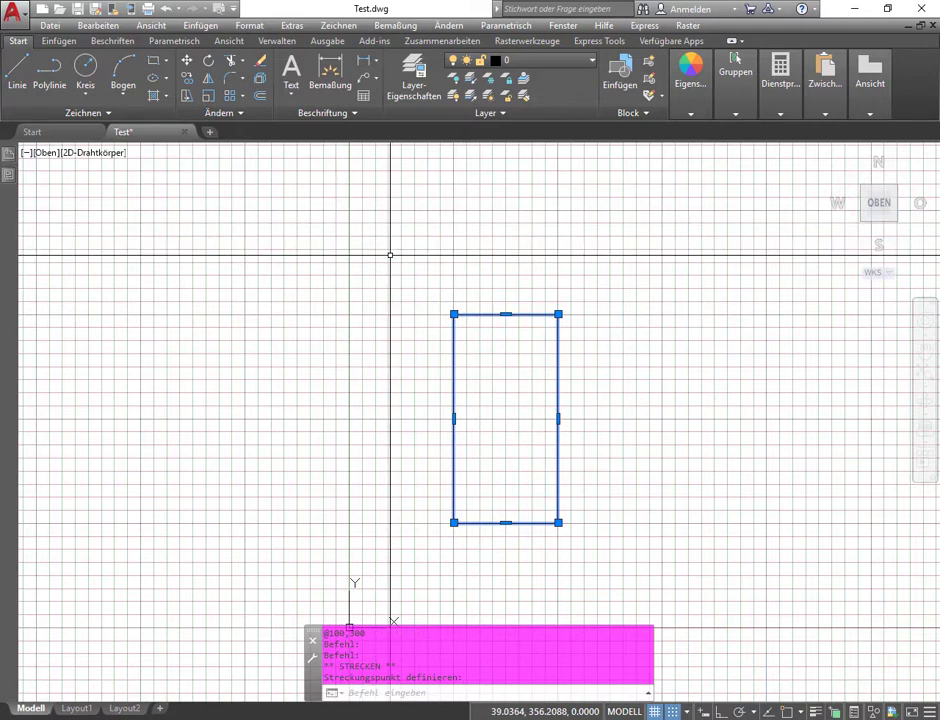
scroll(390, 255, down, 4)
key(Escape)
key(Escape)
- Zoom and pan to frame the rectangle together with the origin
scroll(425, 322, up, 6)
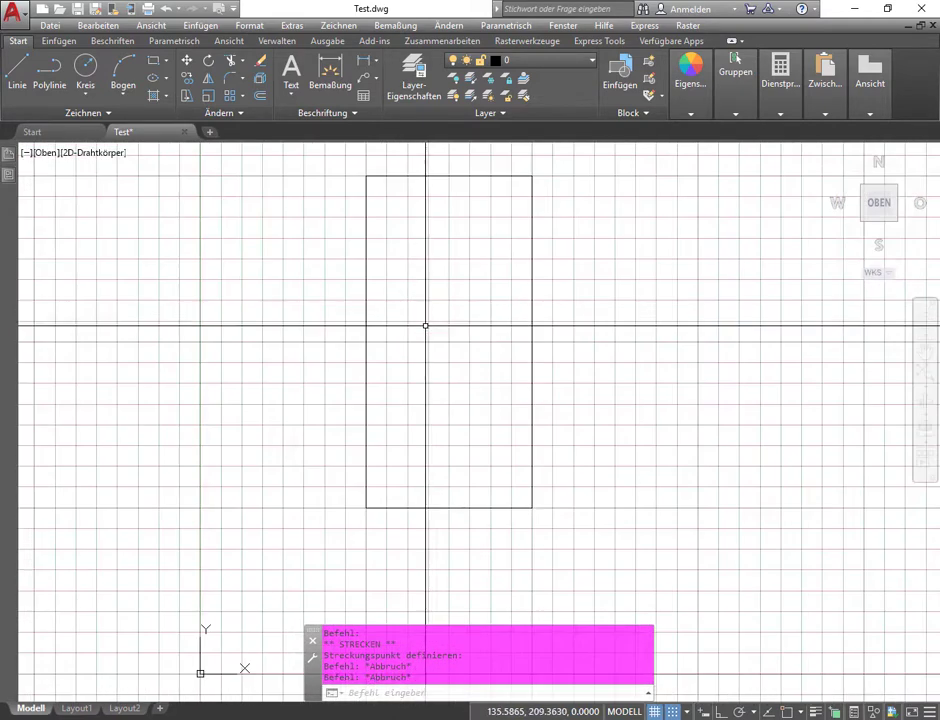
mouse_move(425, 325)
middle_down()
mouse_move(497, 275)
mouse_move(480, 326)
middle_up()
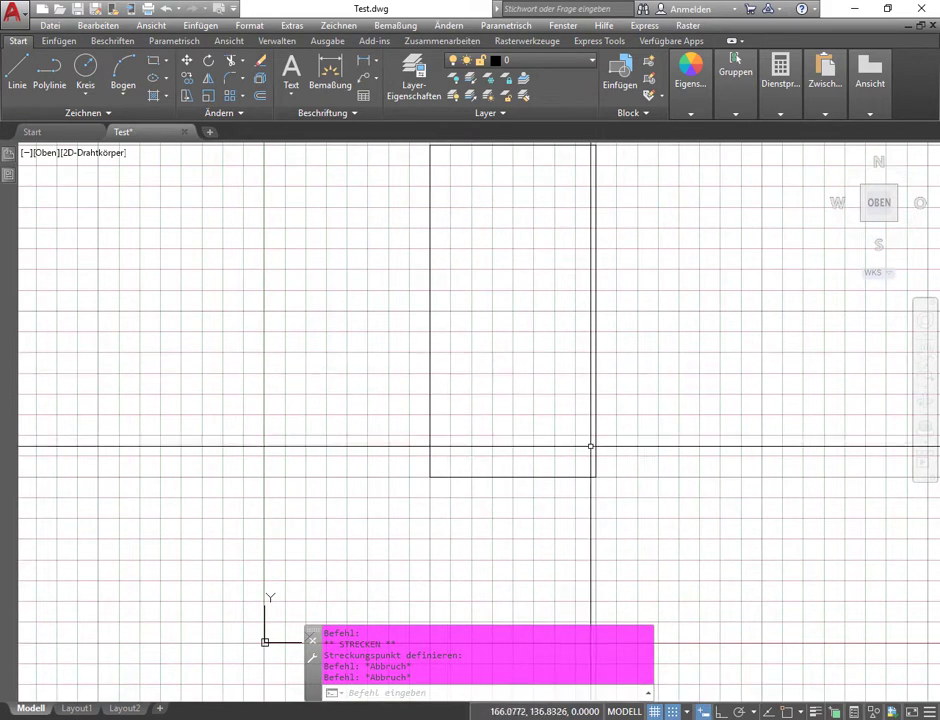
scroll(483, 360, down, 2)
mouse_move(483, 359)
middle_down()
mouse_move(483, 350)
mouse_move(370, 369)
middle_up()
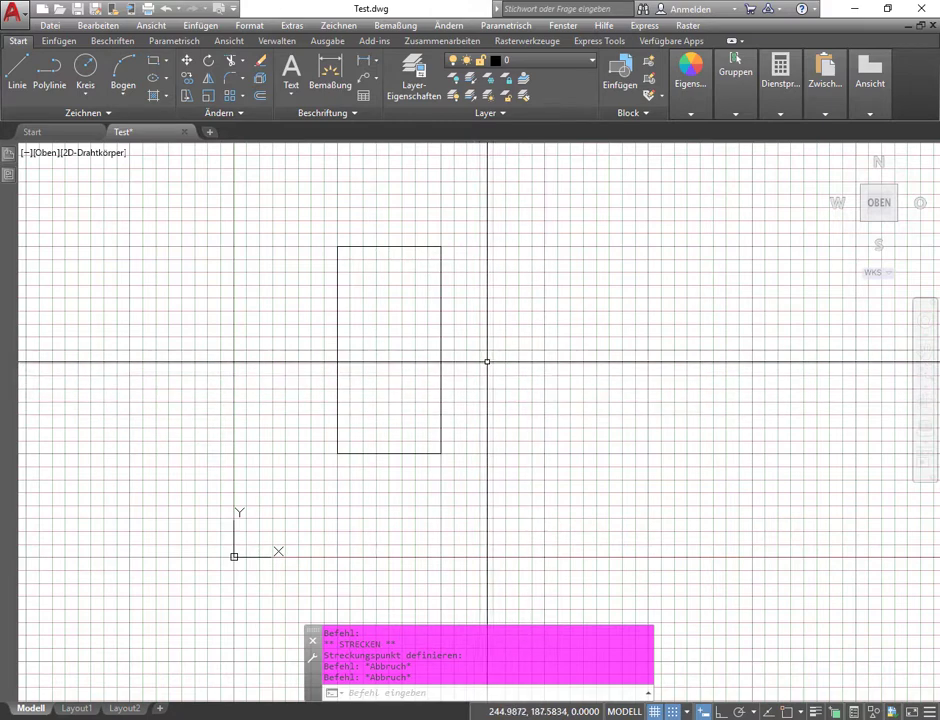
middle_drag(487, 361, 452, 372)
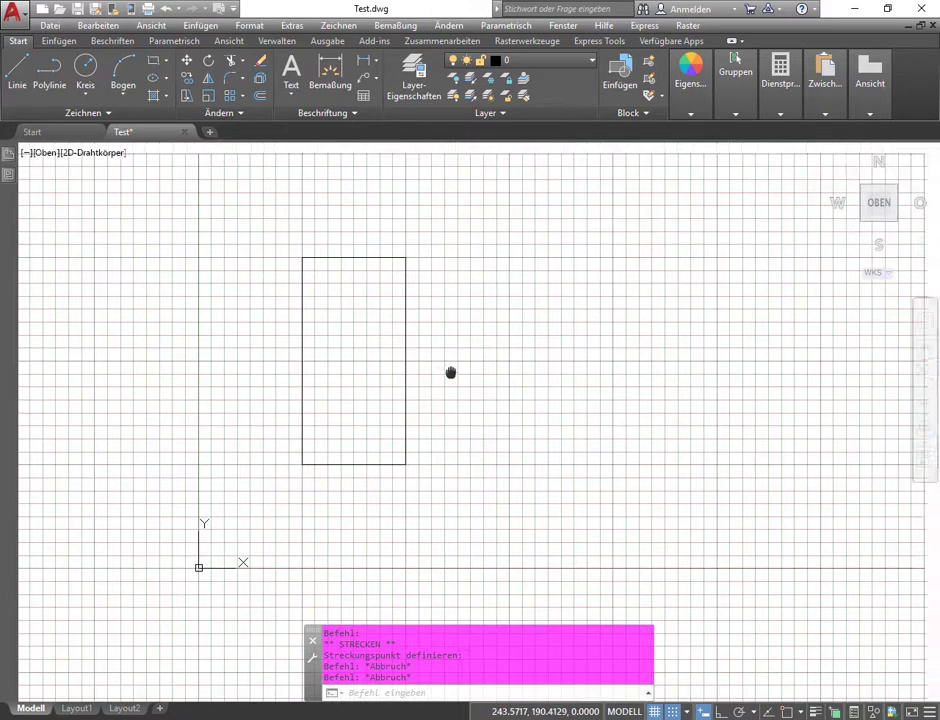
click(188, 79)
click(302, 295)
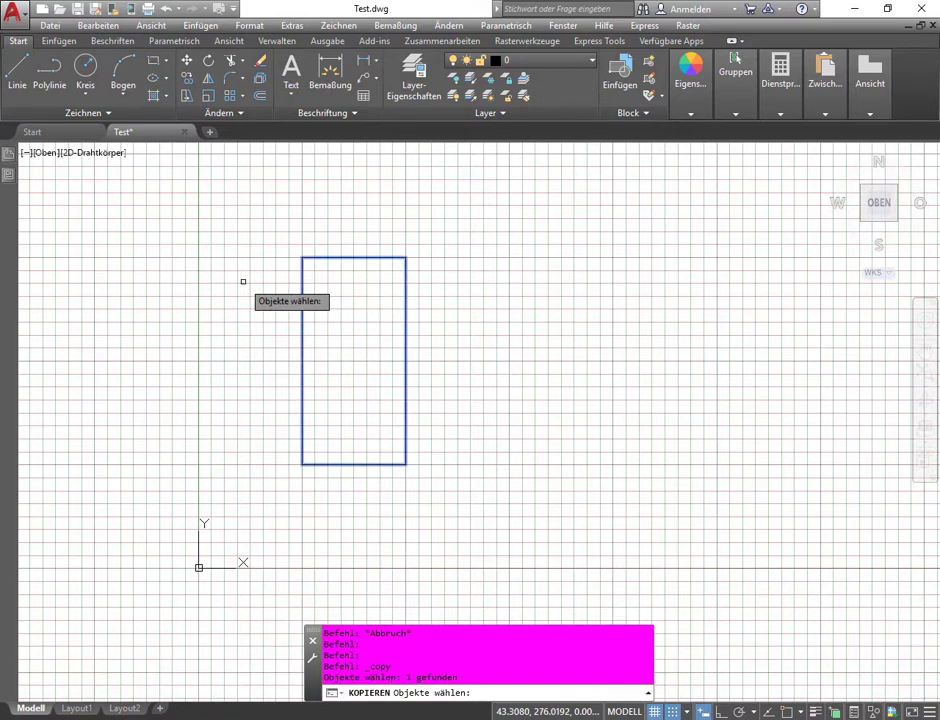
key(Return)
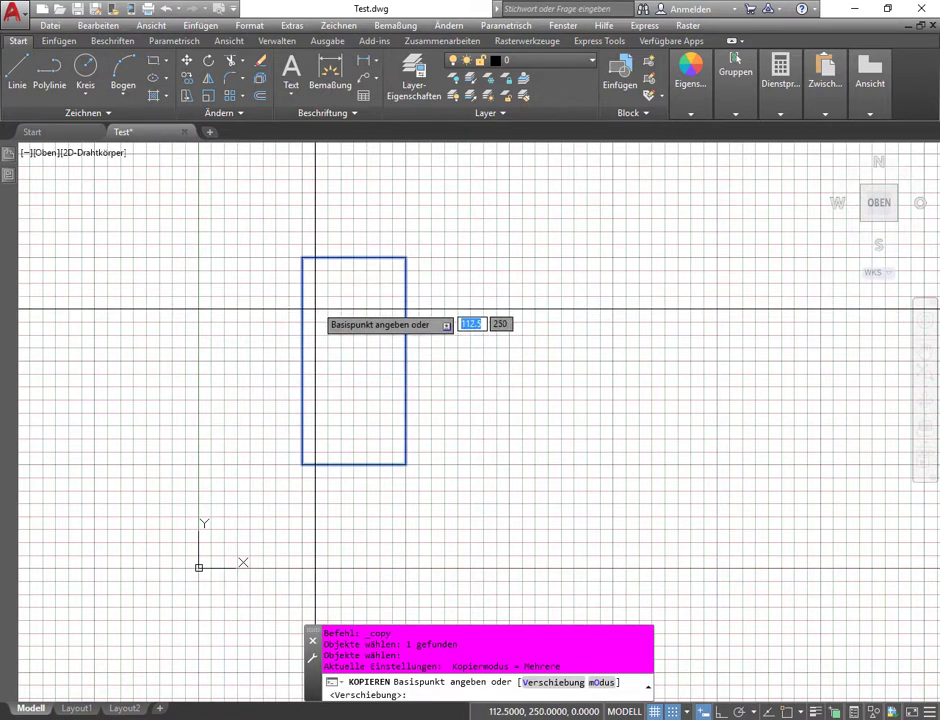
click(302, 463)
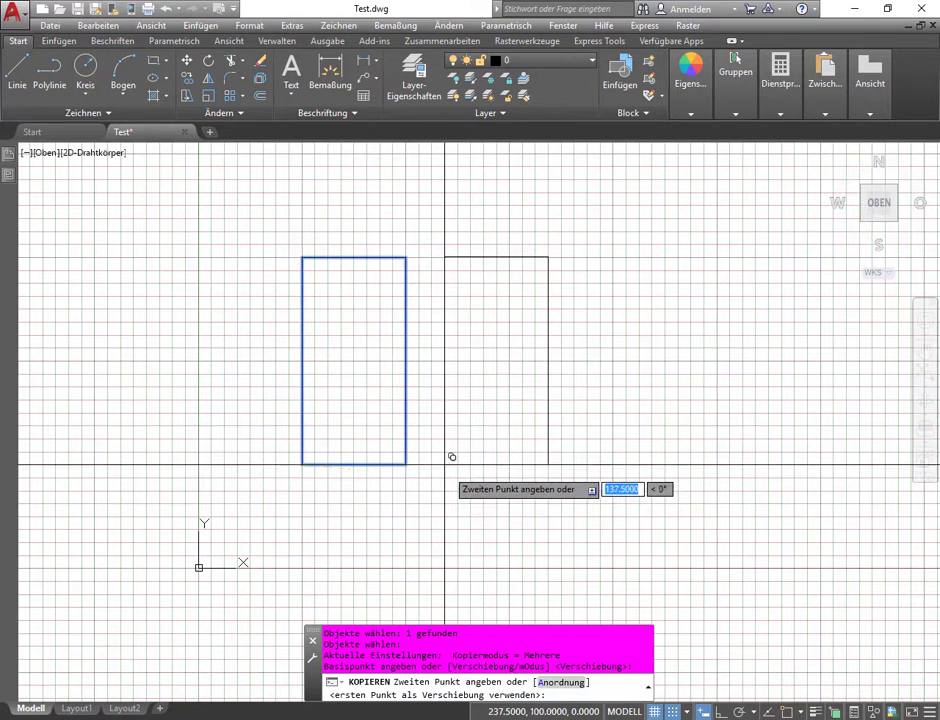
key(Down)
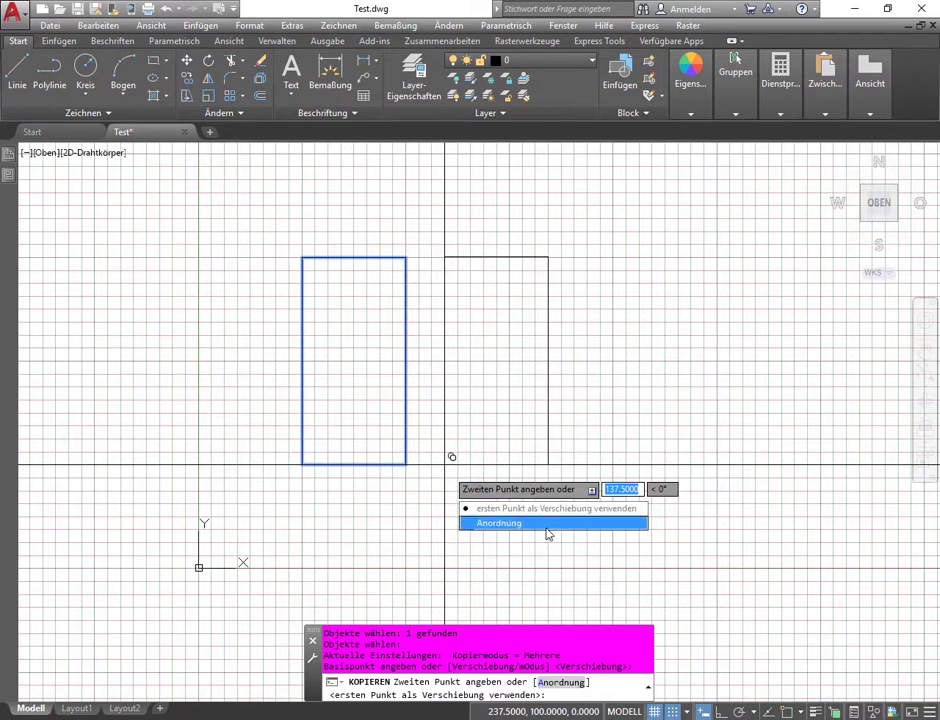
key(Escape)
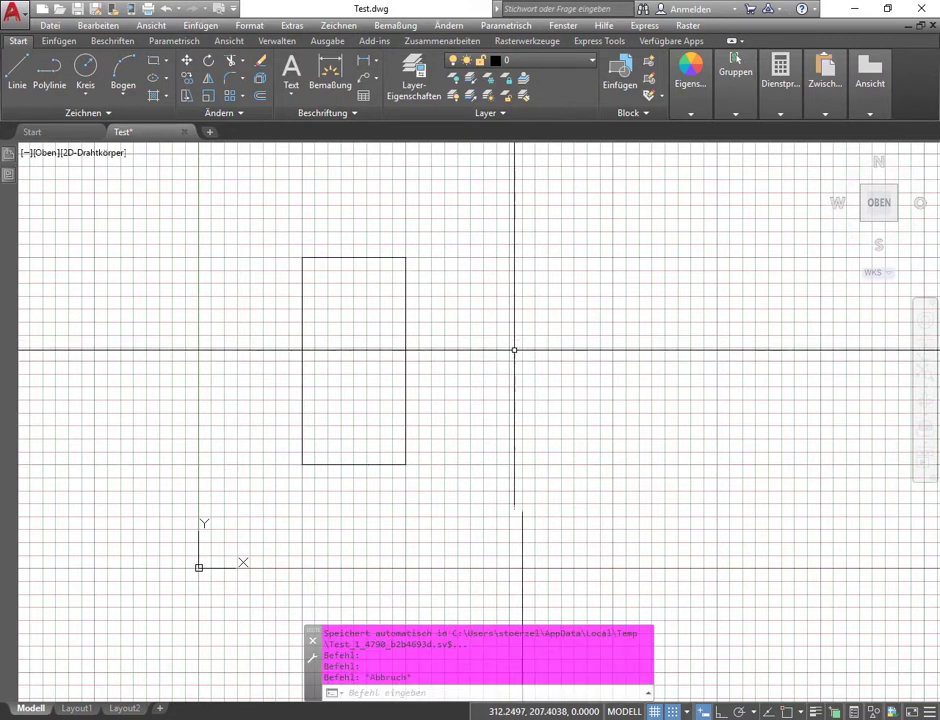
click(153, 60)
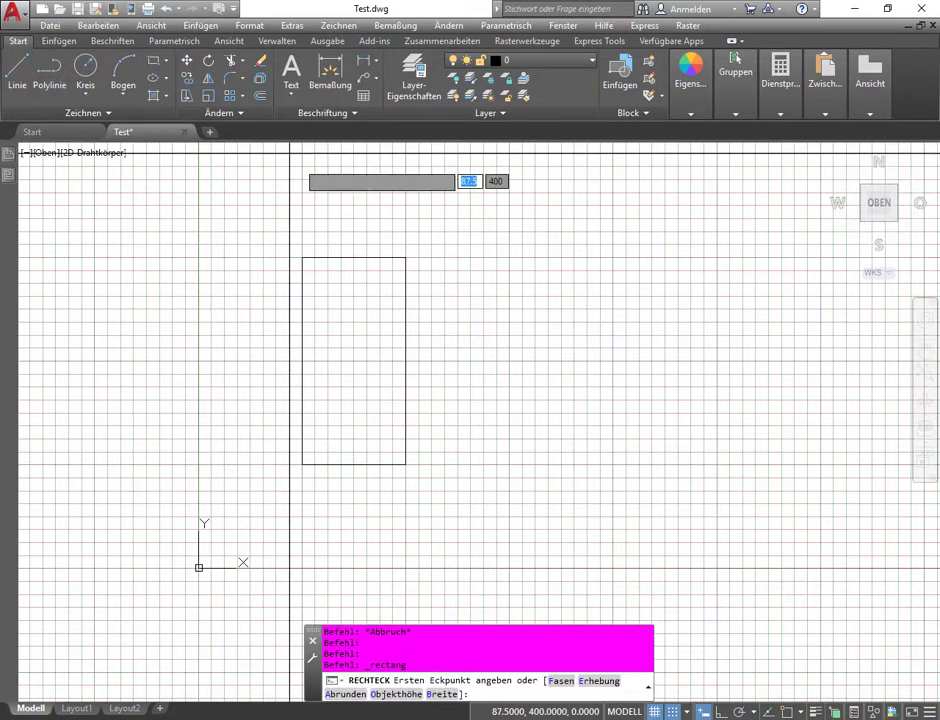
key(Down)
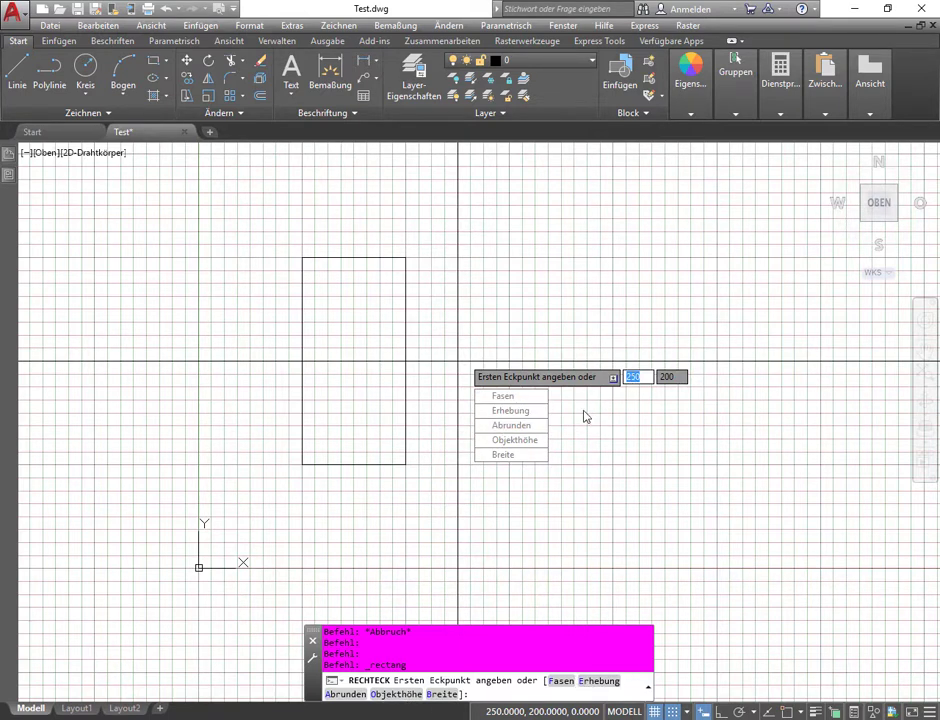
key(Escape)
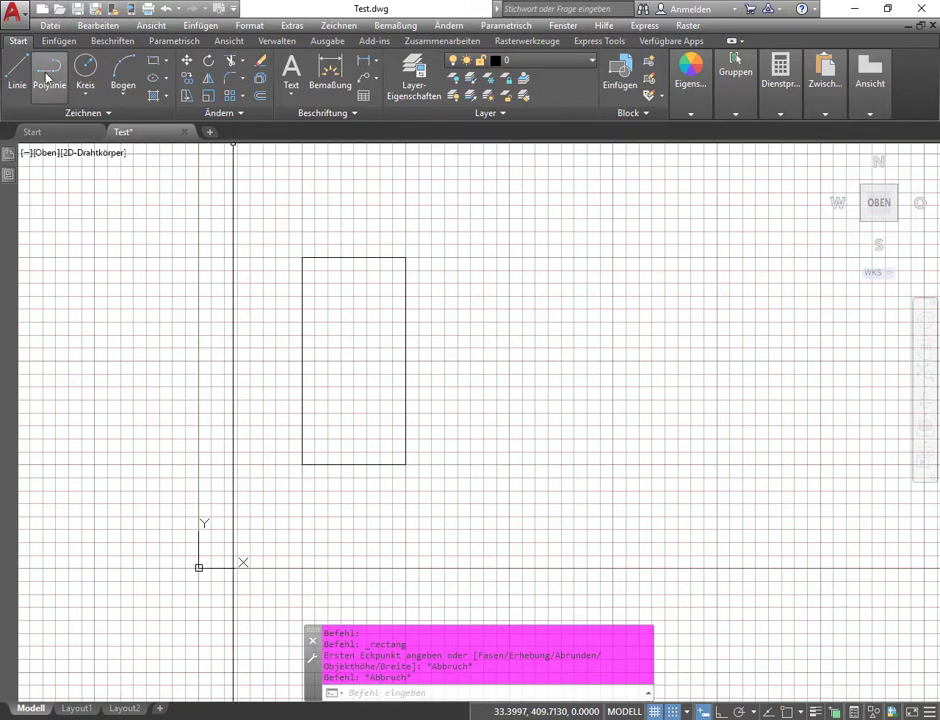
- Start a polyline right of the rectangle with a horizontal first segment
click(47, 77)
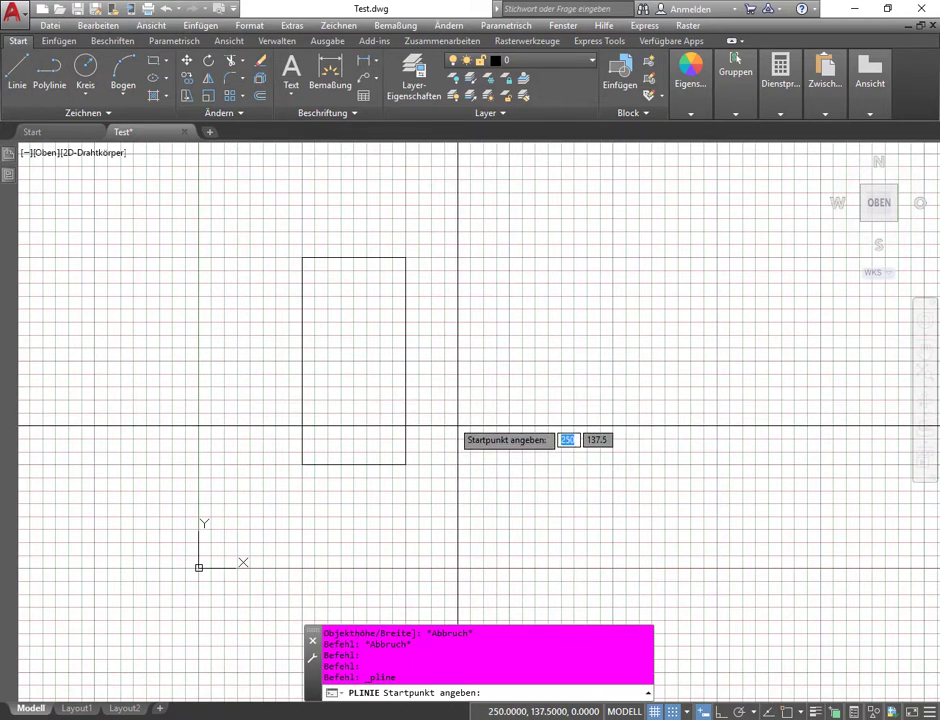
click(458, 427)
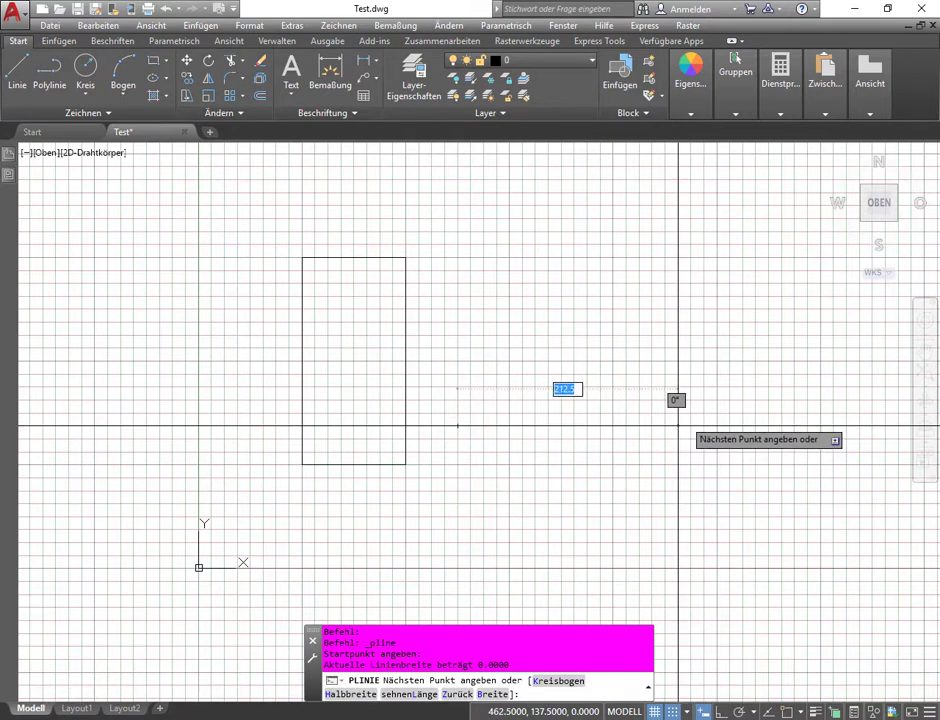
click(665, 426)
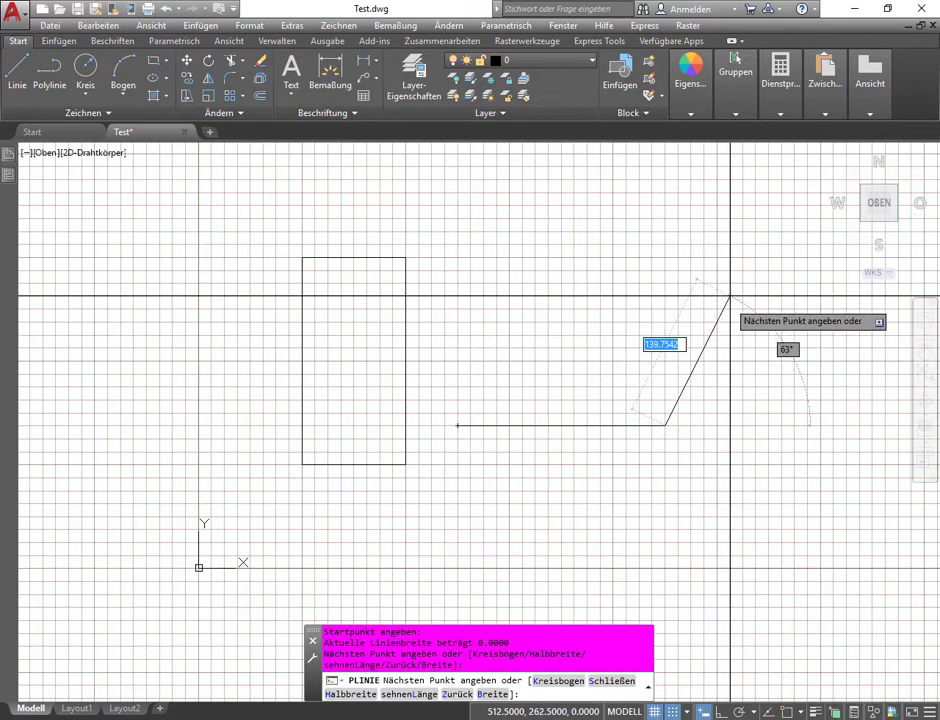
- Add a 60-unit polyline segment at 30°
text(60)
key(Tab)
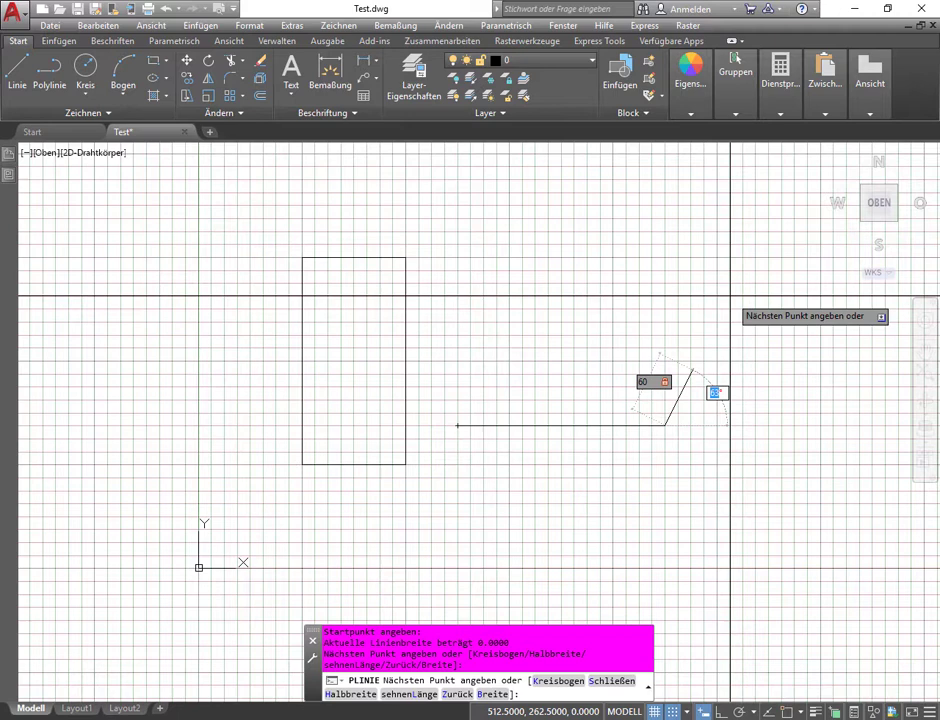
text(30)
key(Tab)
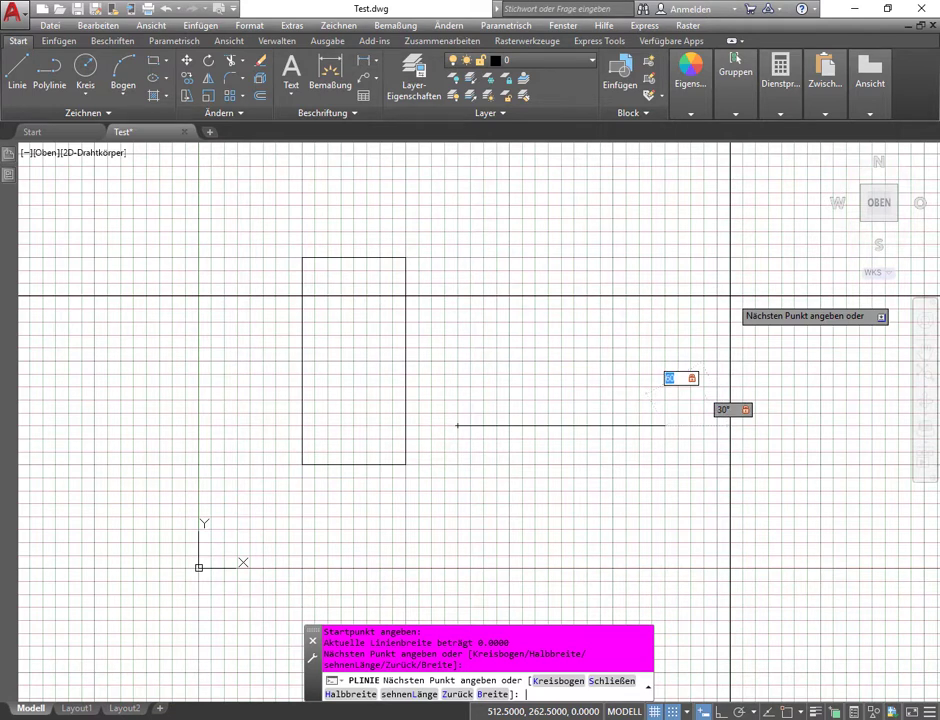
key(Tab)
key(Tab)
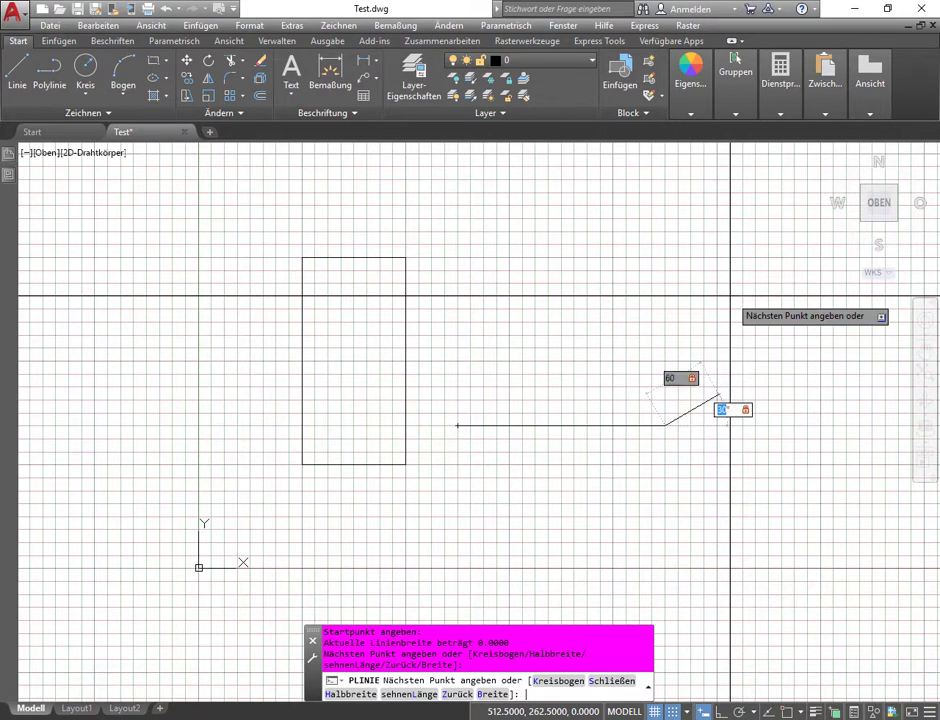
key(Return)
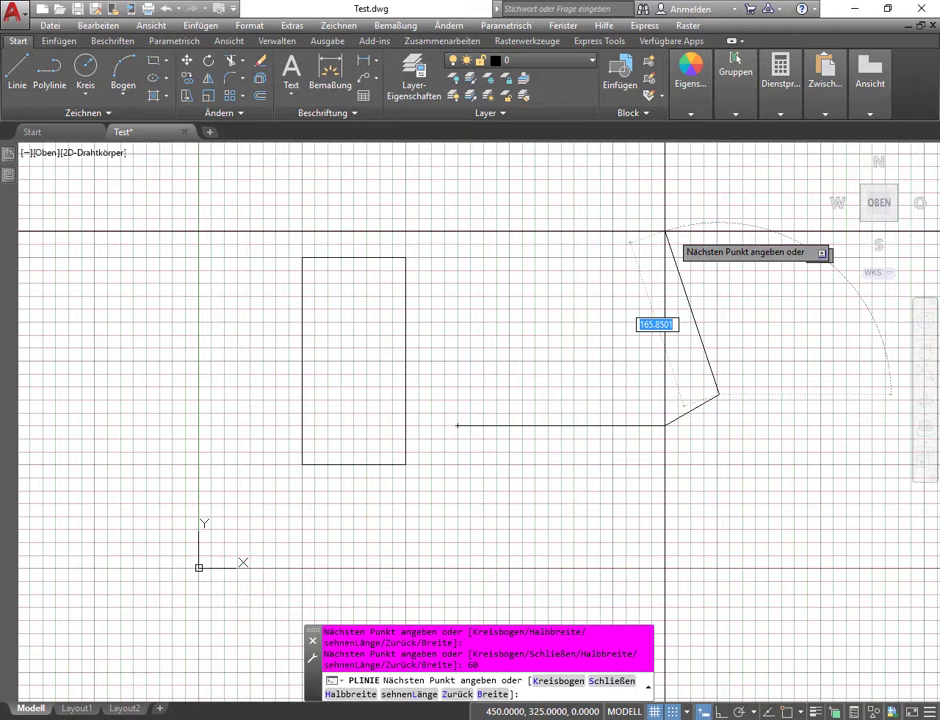
- Add a 200-unit vertical segment (0, 200) and end the polyline
text(0)
key(Tab)
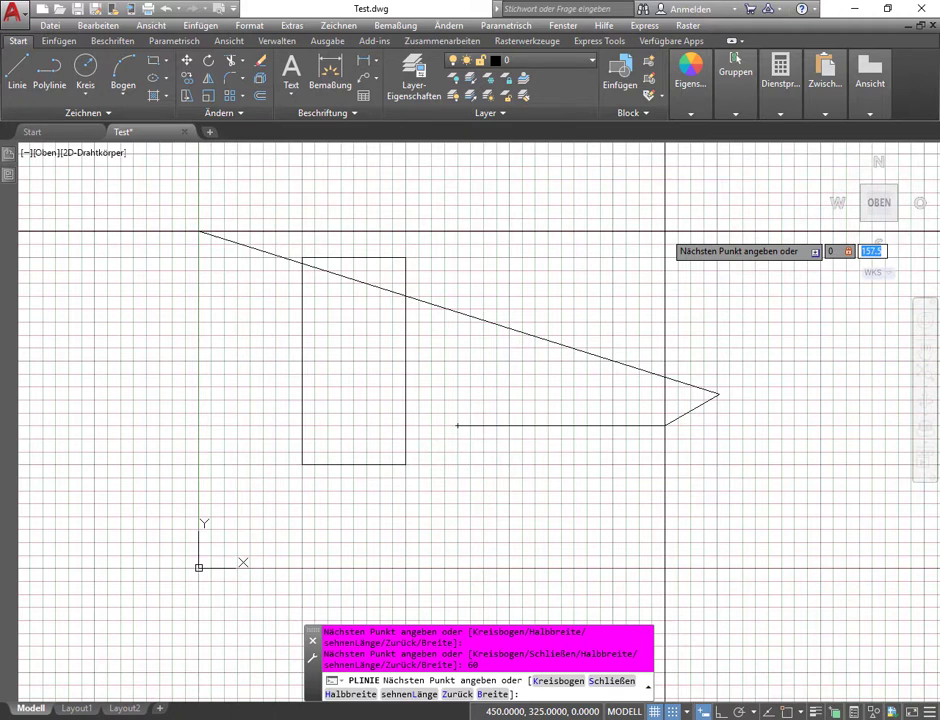
text(200)
key(Tab)
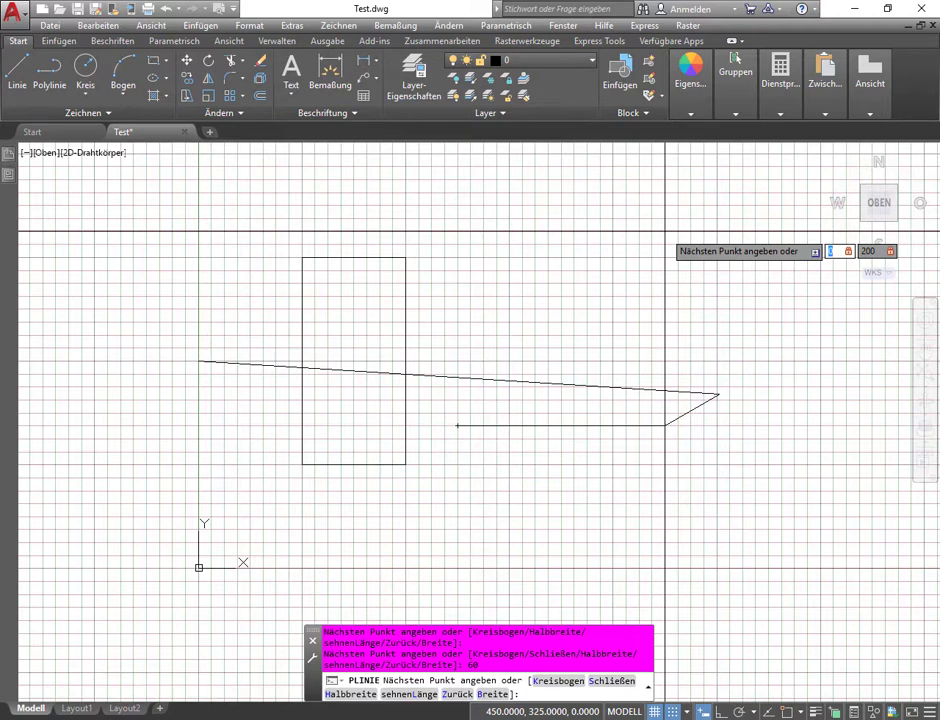
key(Return)
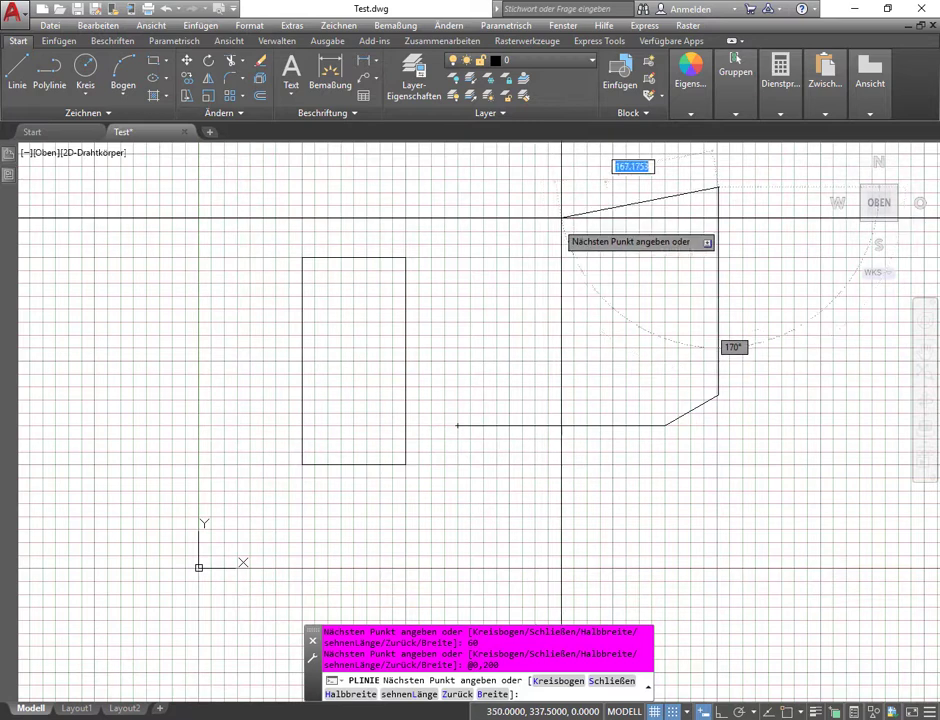
key(Escape)
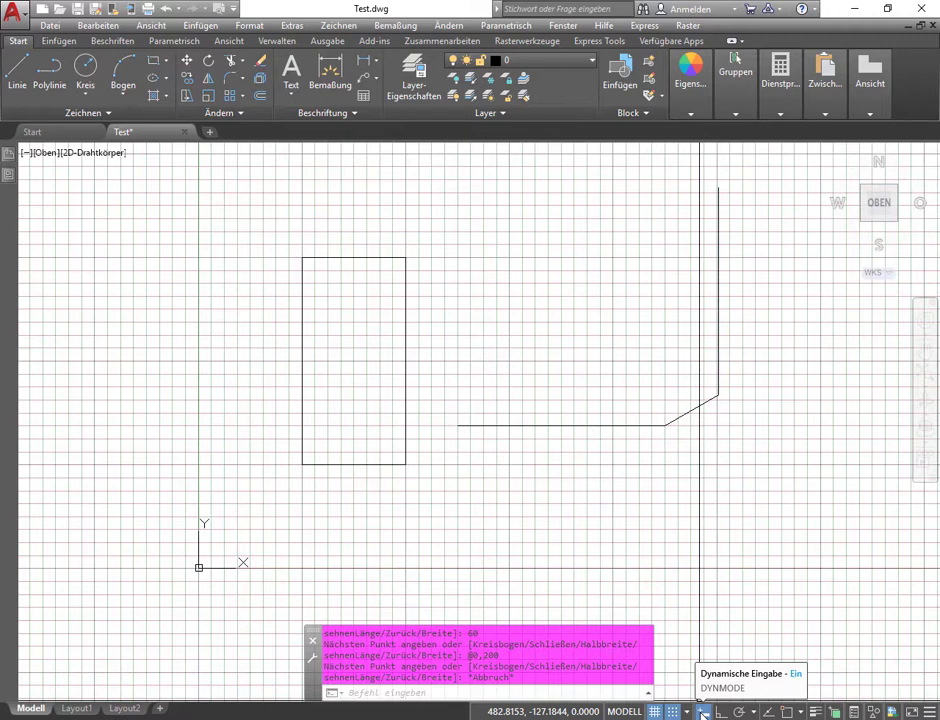
- Set Dynamic Input pointer input to Kartesisches Format, then open Bemaßungseingabe settings
right_click(704, 712)
click(712, 690)
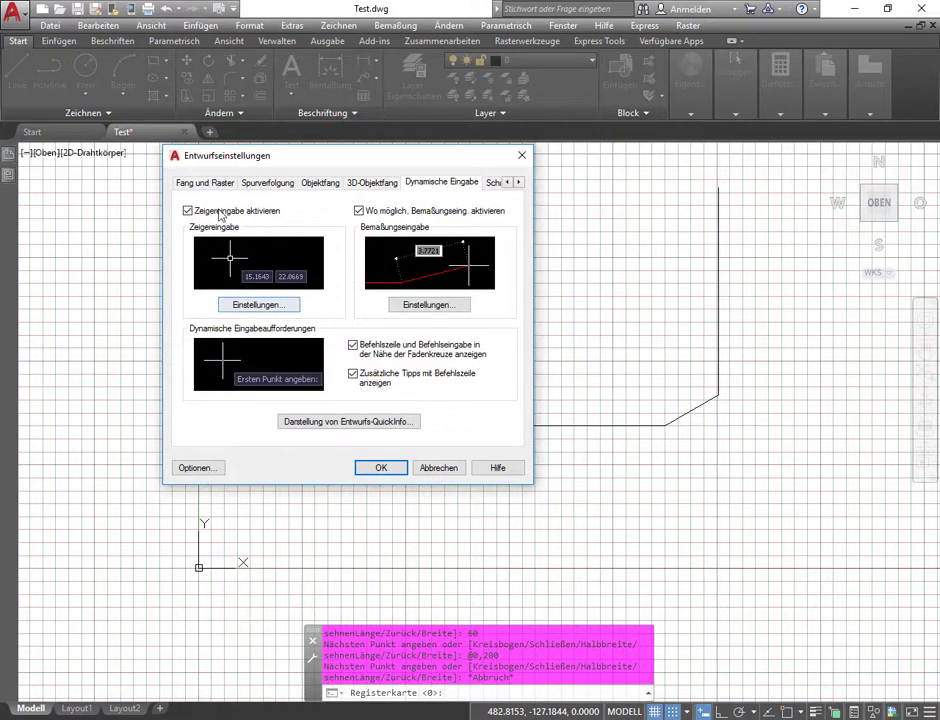
click(256, 306)
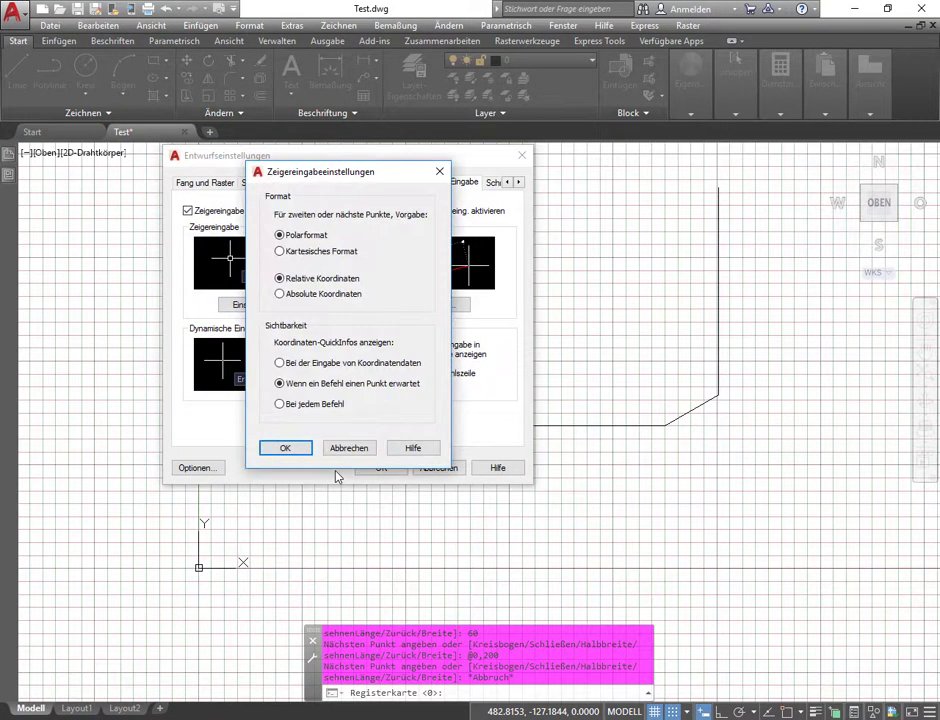
click(280, 251)
mouse_move(318, 404)
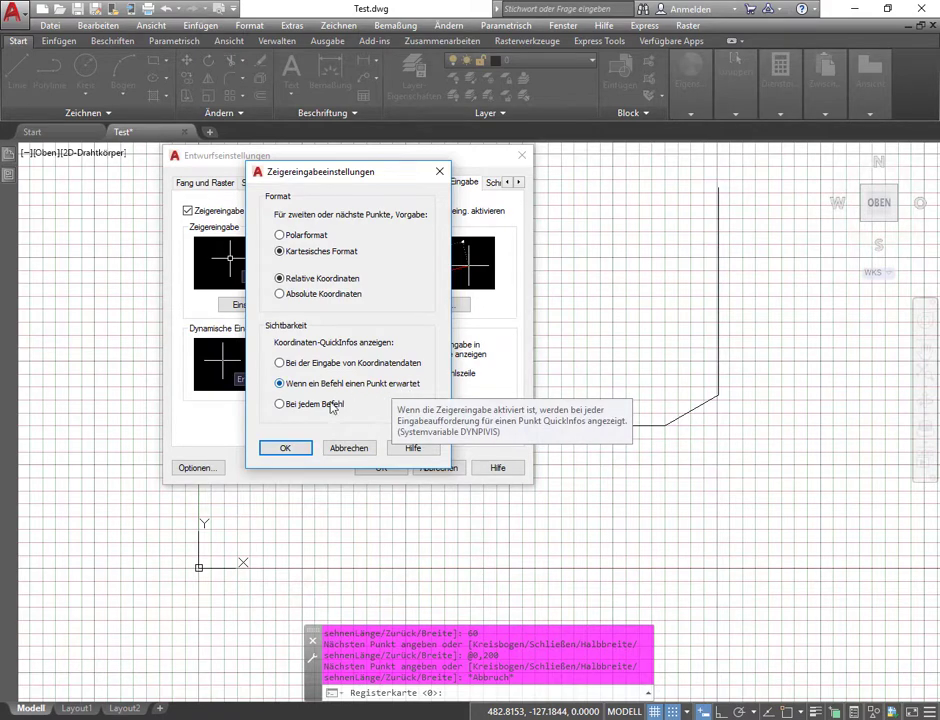
click(285, 447)
click(429, 306)
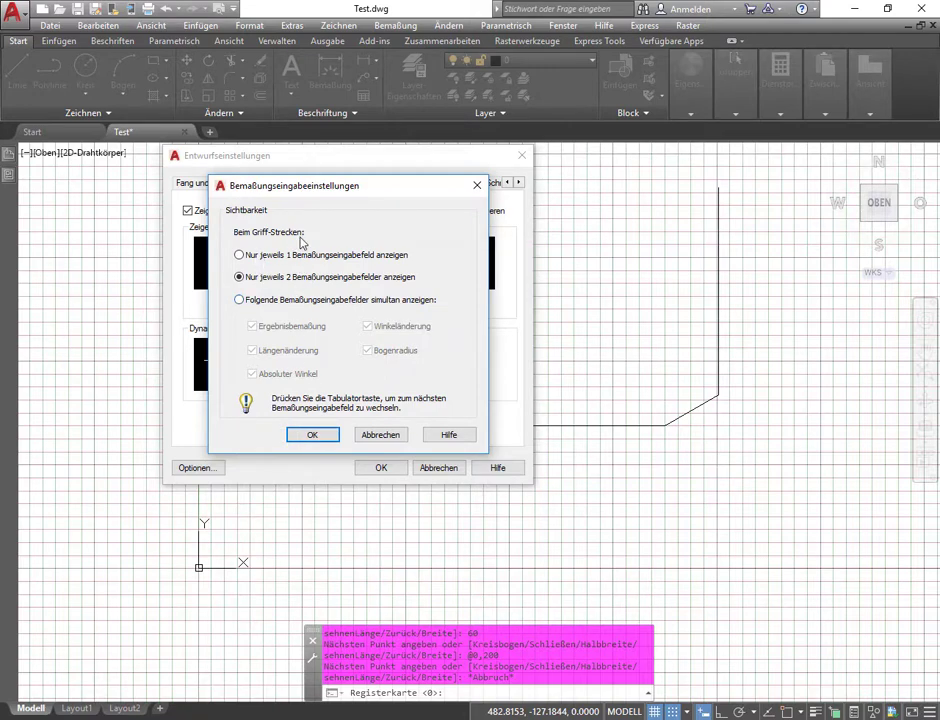
- Close the Bemaßungseingabe and QuickInfo-Darstellung dialogs, back to Dynamische Eingabe
drag(325, 186, 710, 238)
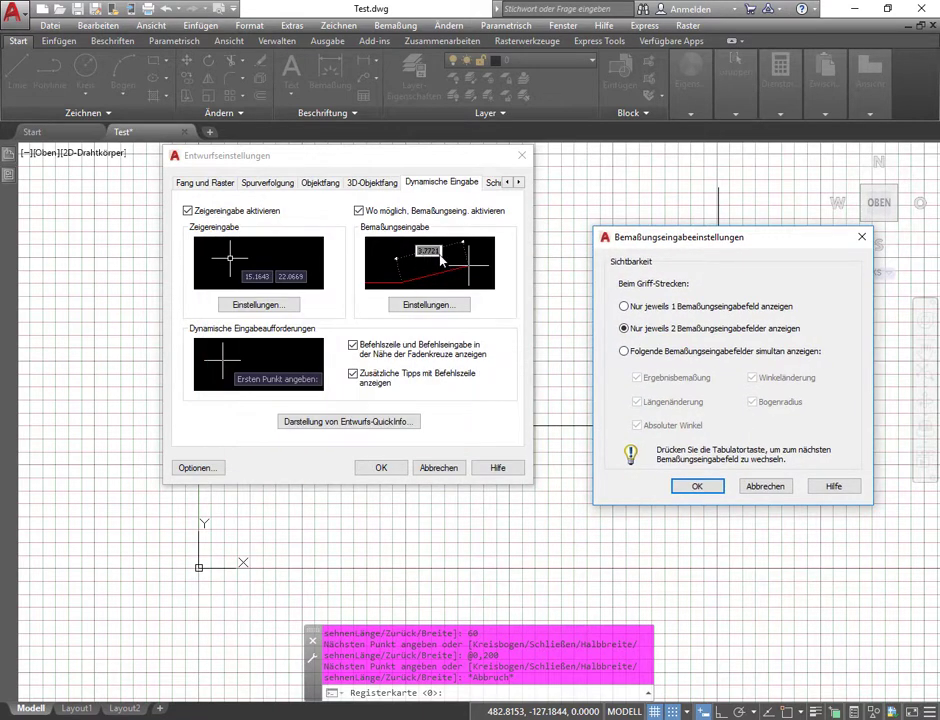
click(684, 488)
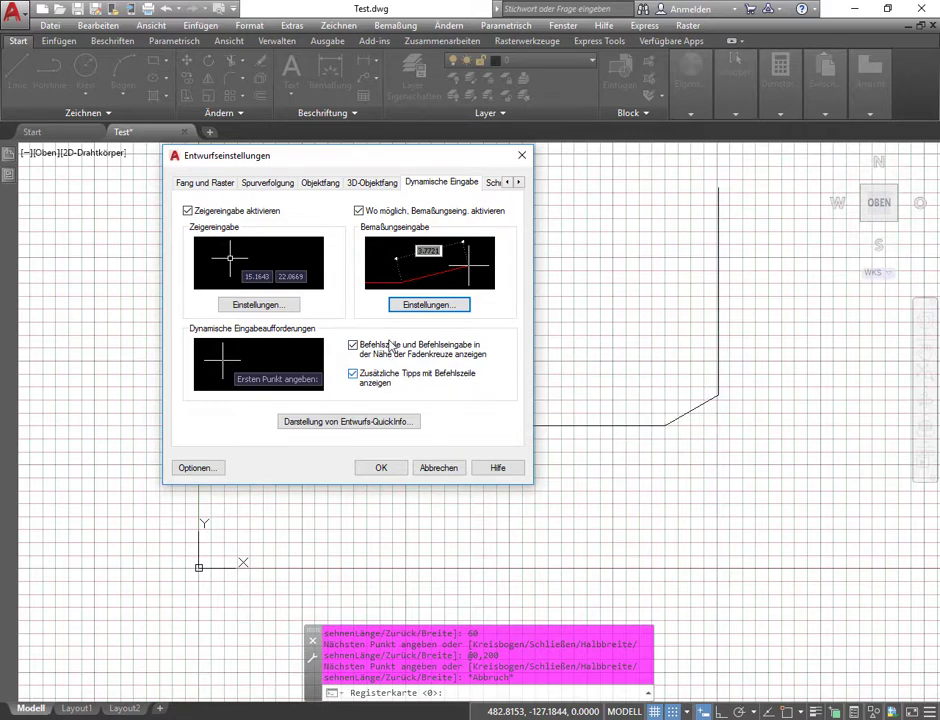
click(375, 428)
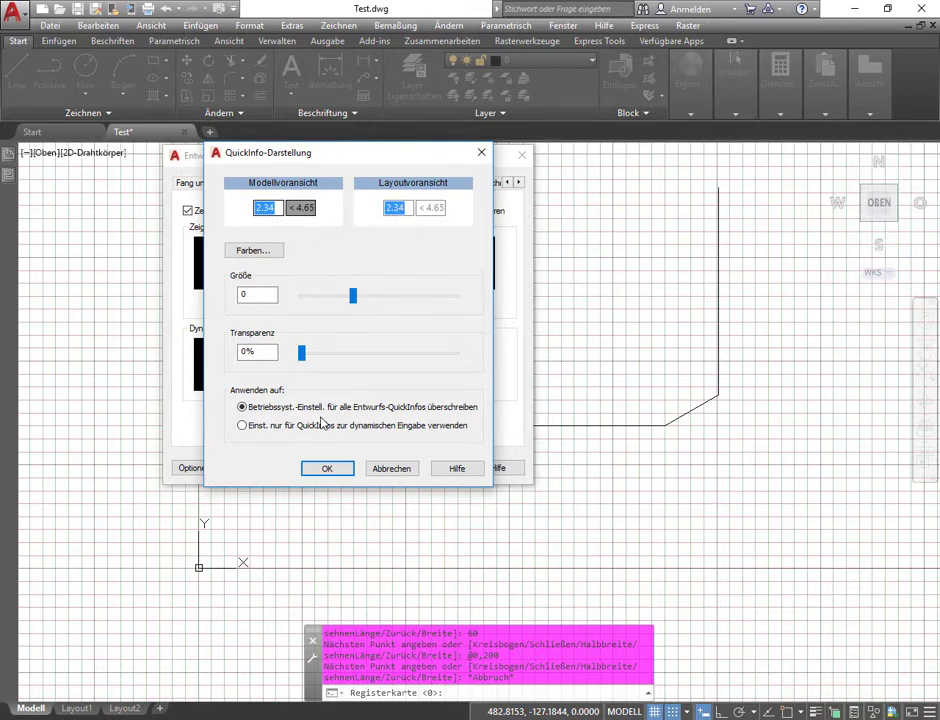
click(326, 468)
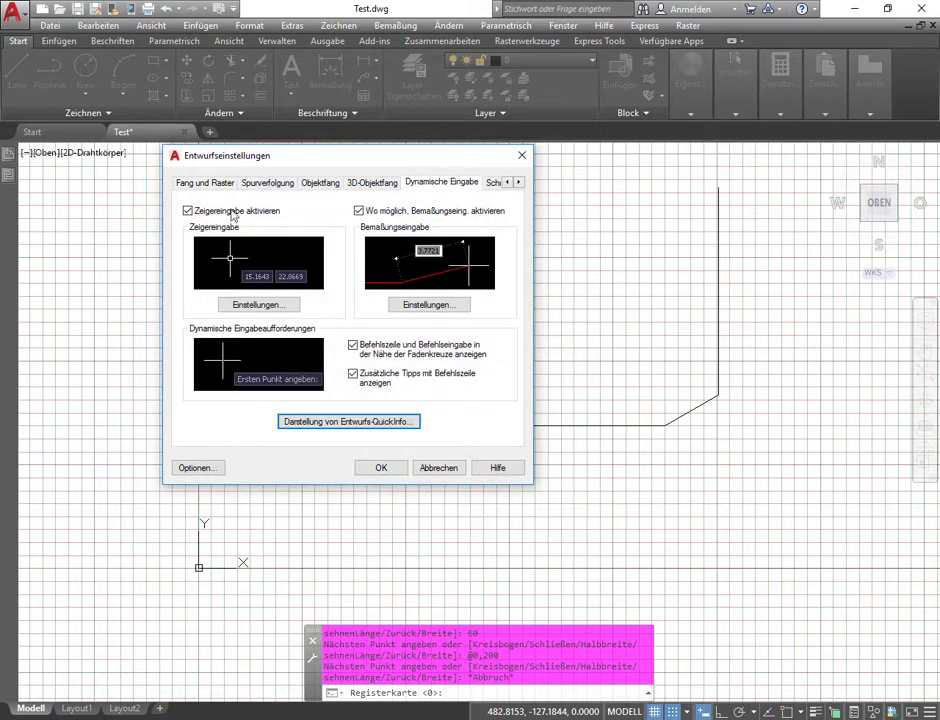
click(212, 468)
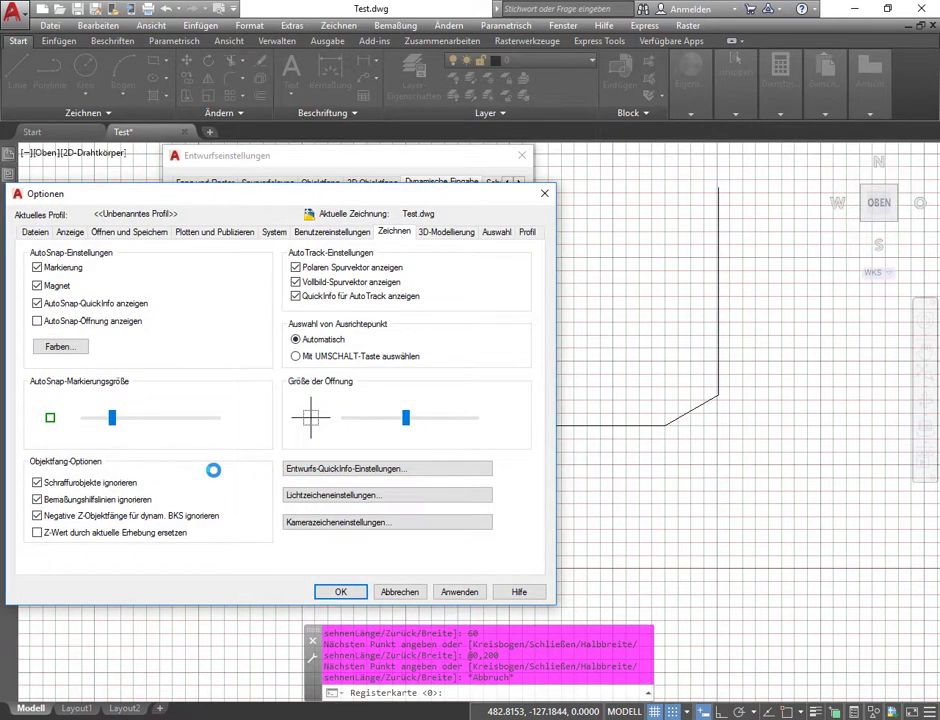
drag(238, 199, 399, 181)
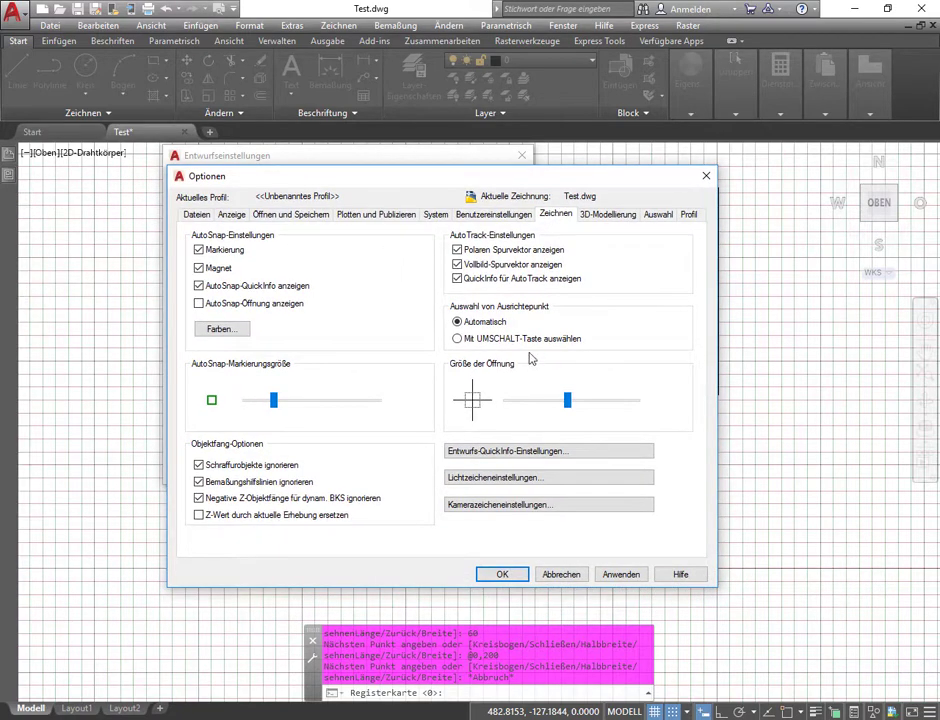
click(503, 575)
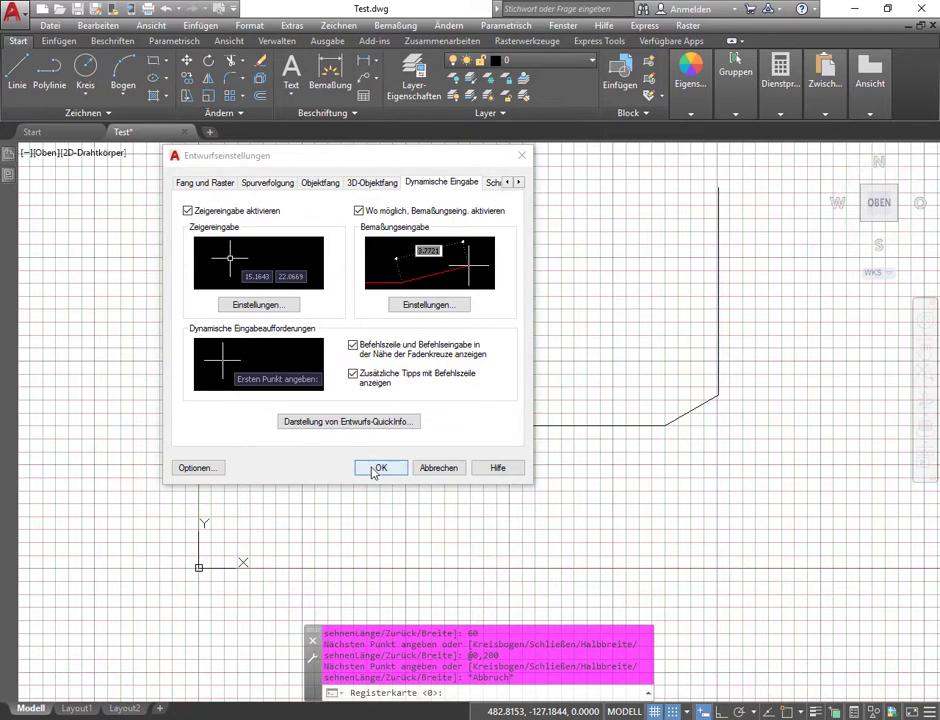
- Close the drafting settings, then start a trial polyline at the bottom line's left end and cancel it
click(378, 468)
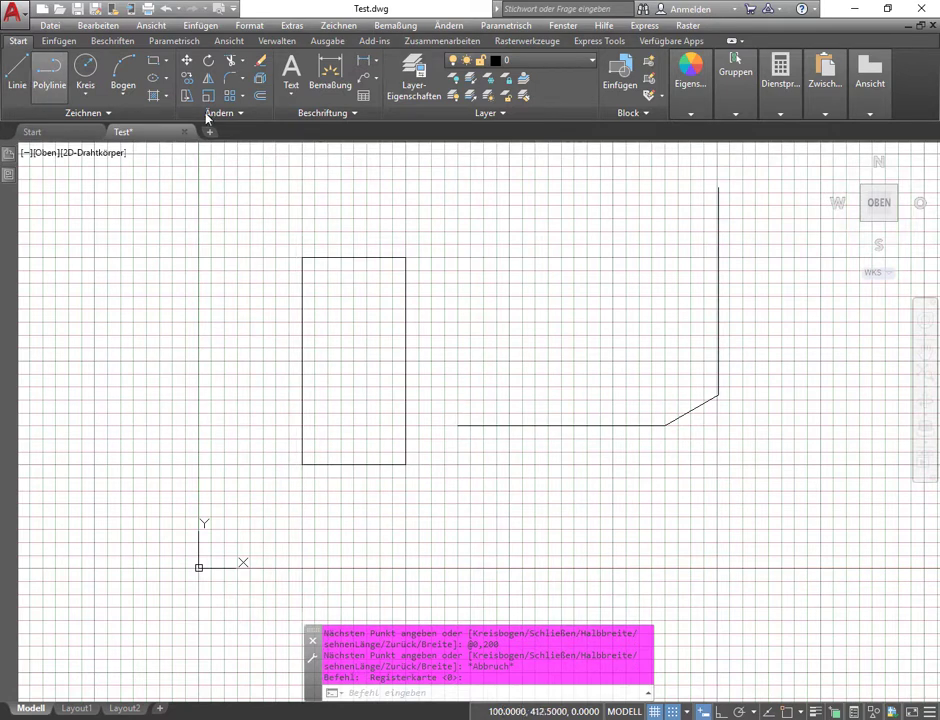
click(49, 68)
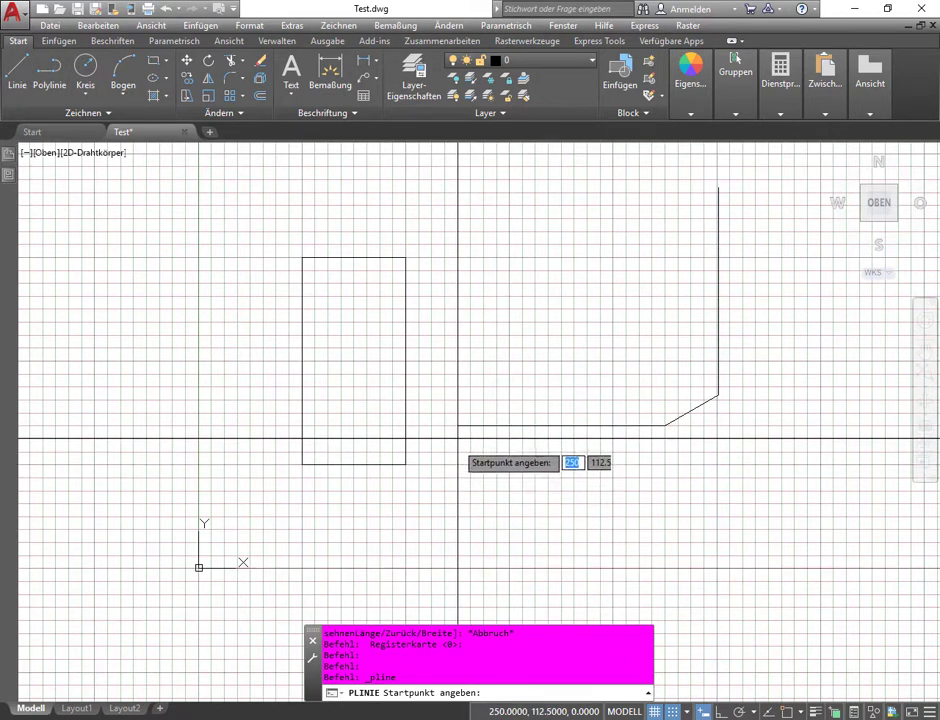
click(458, 425)
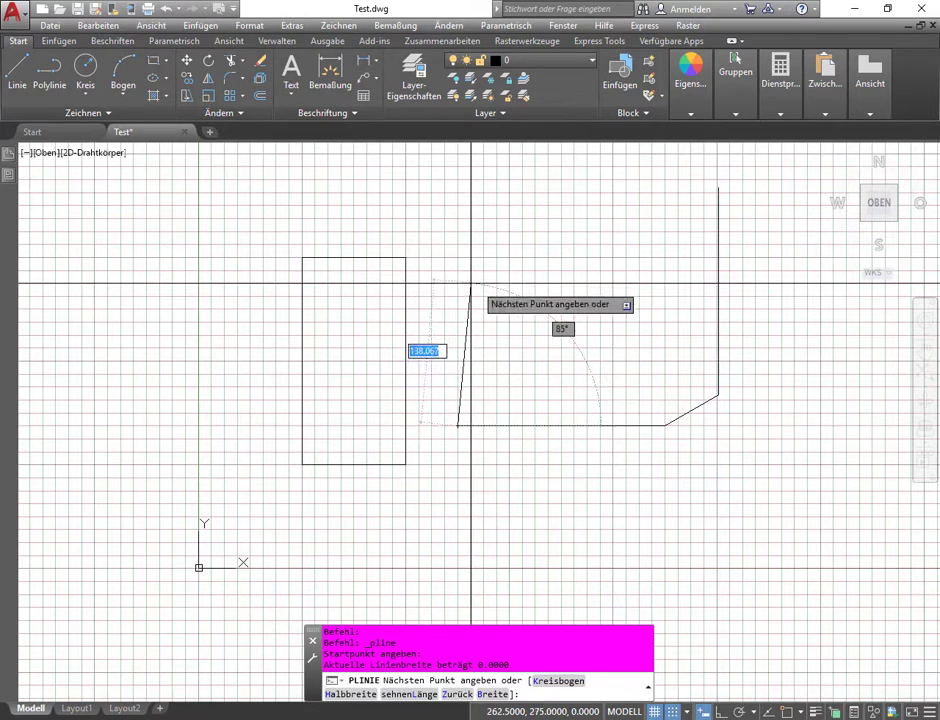
key(Escape)
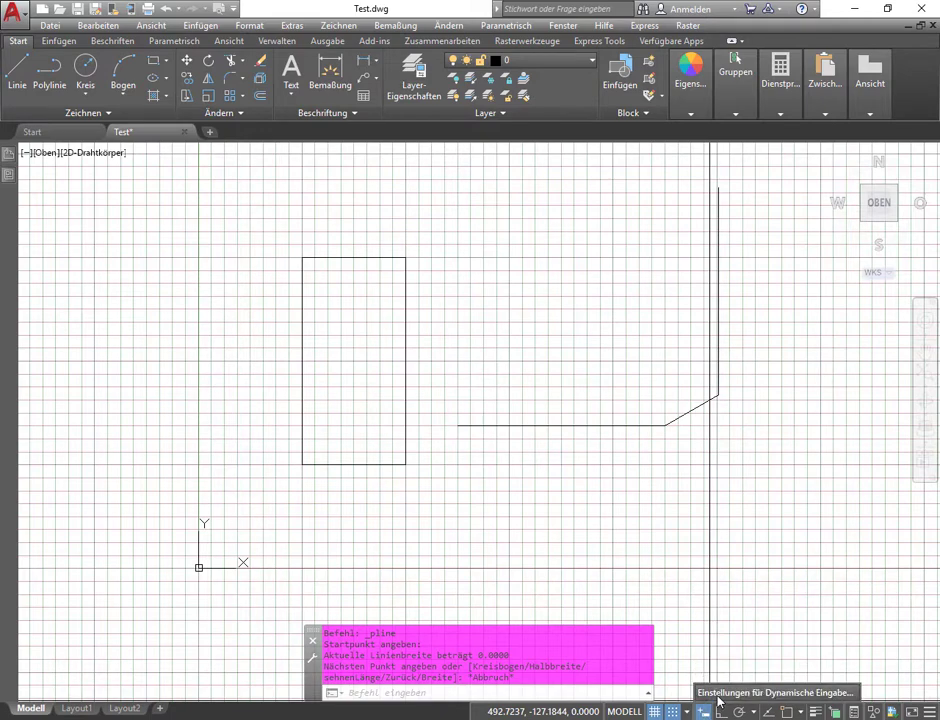
- Keep the pointer input in cartesian format in the Dynamic Input settings
click(775, 692)
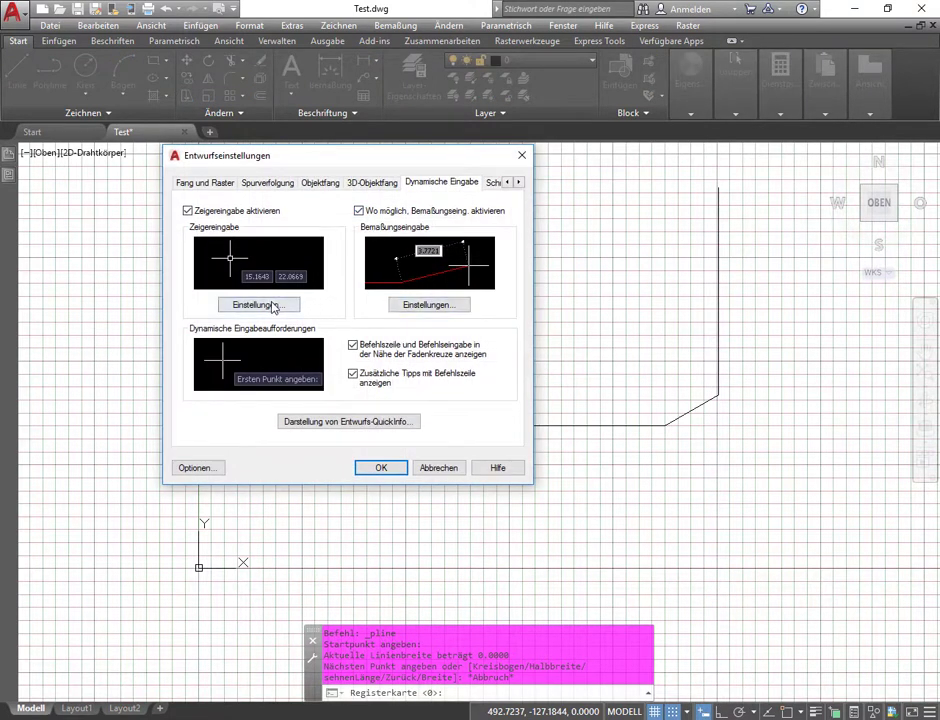
click(268, 305)
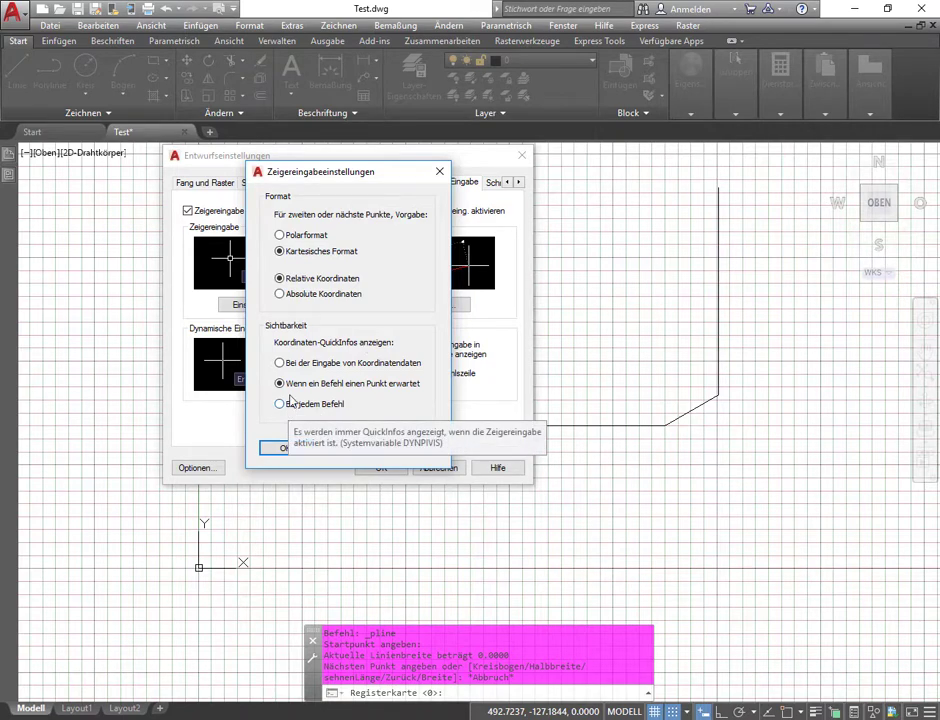
click(285, 447)
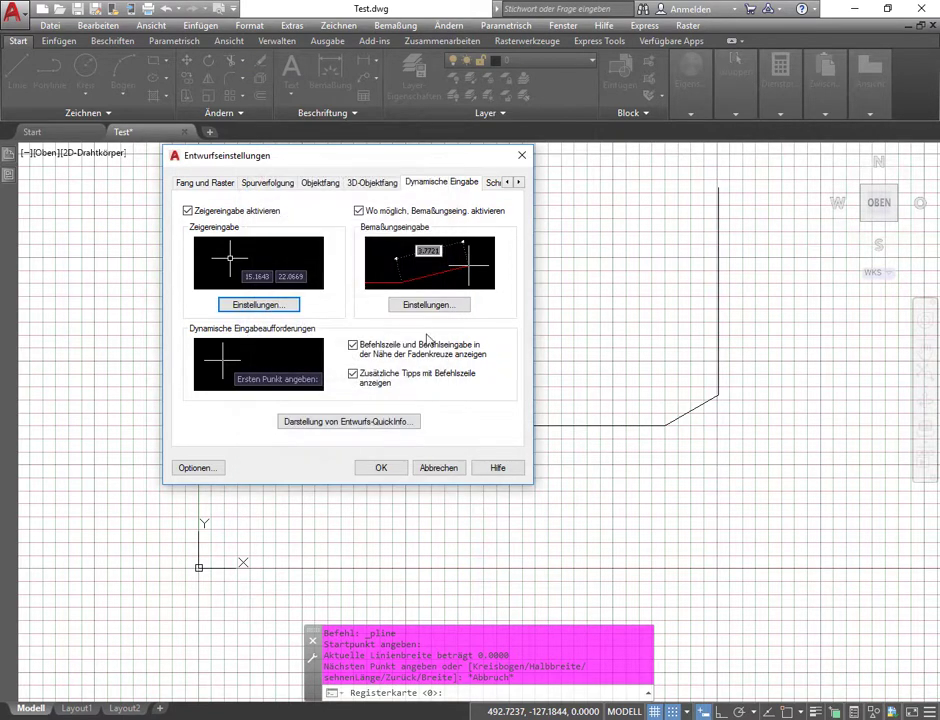
- Set dimension input to show several fields simultaneously, without arc radius, and apply the settings
click(428, 304)
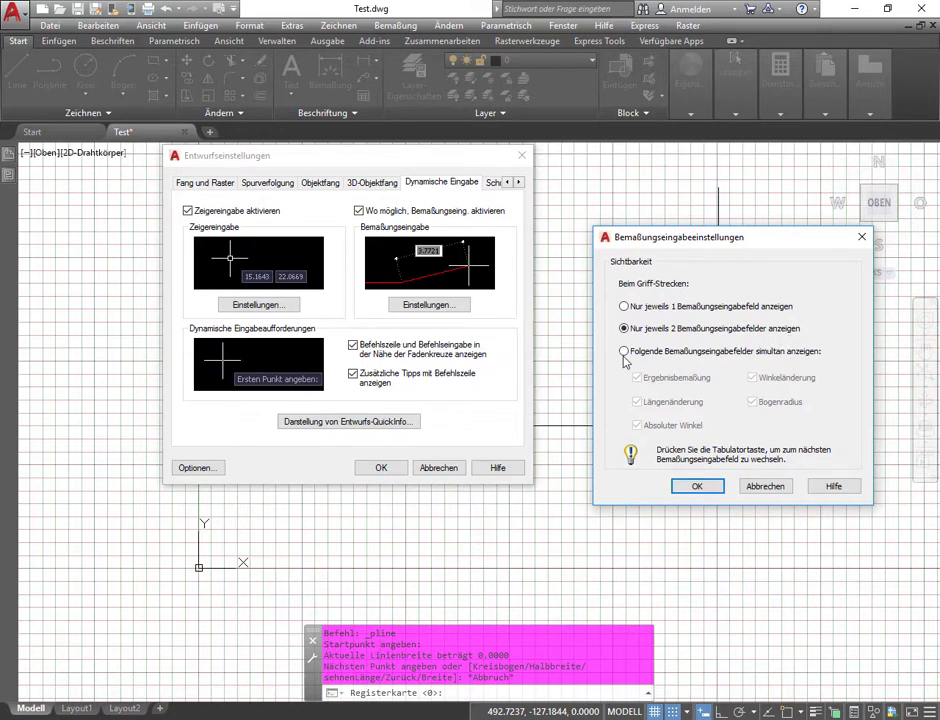
click(624, 352)
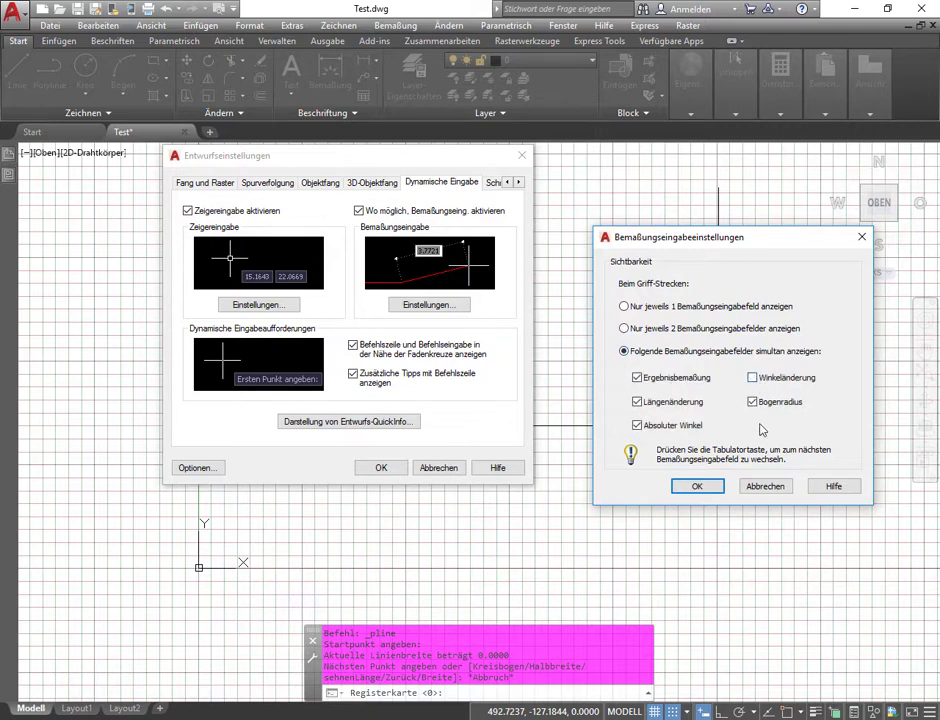
click(637, 378)
click(636, 425)
click(752, 402)
click(697, 486)
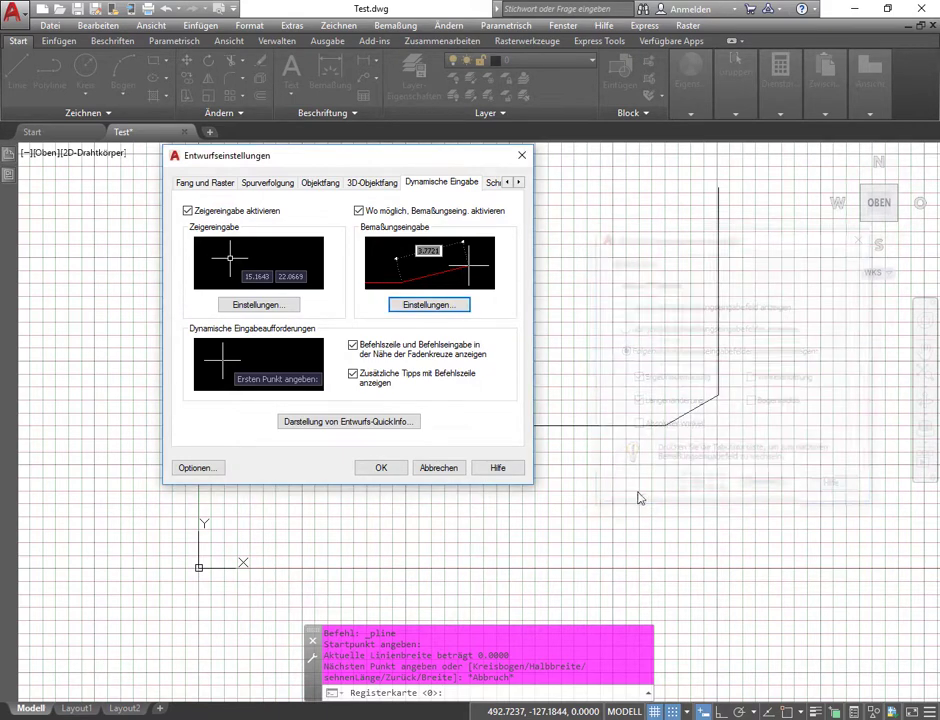
click(381, 468)
click(49, 70)
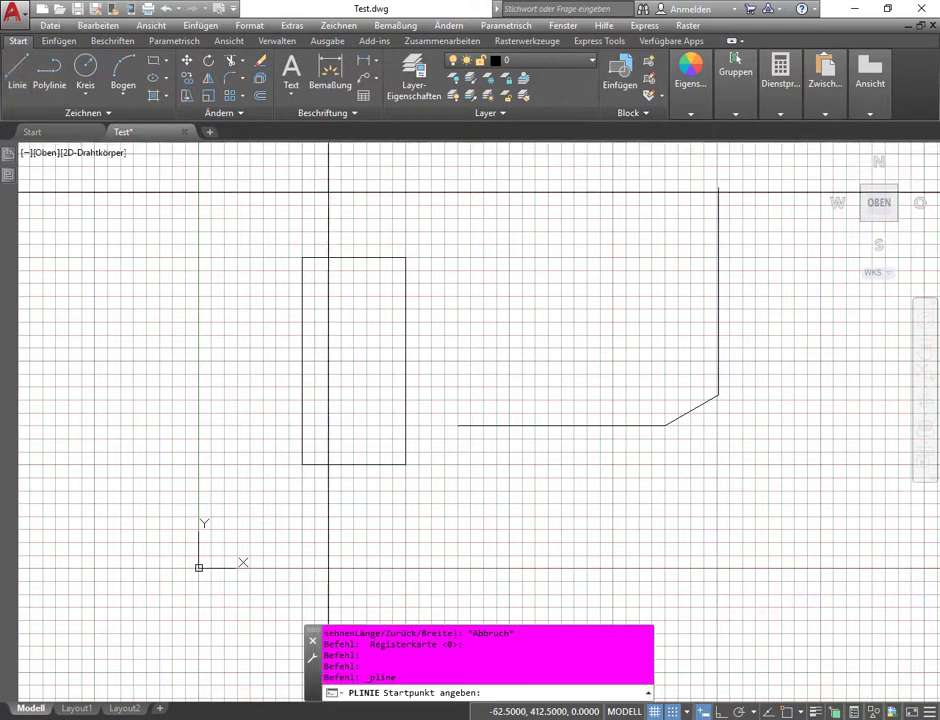
- Draw a polyline segment @0,200 straight up from the bottom line's left end
click(458, 425)
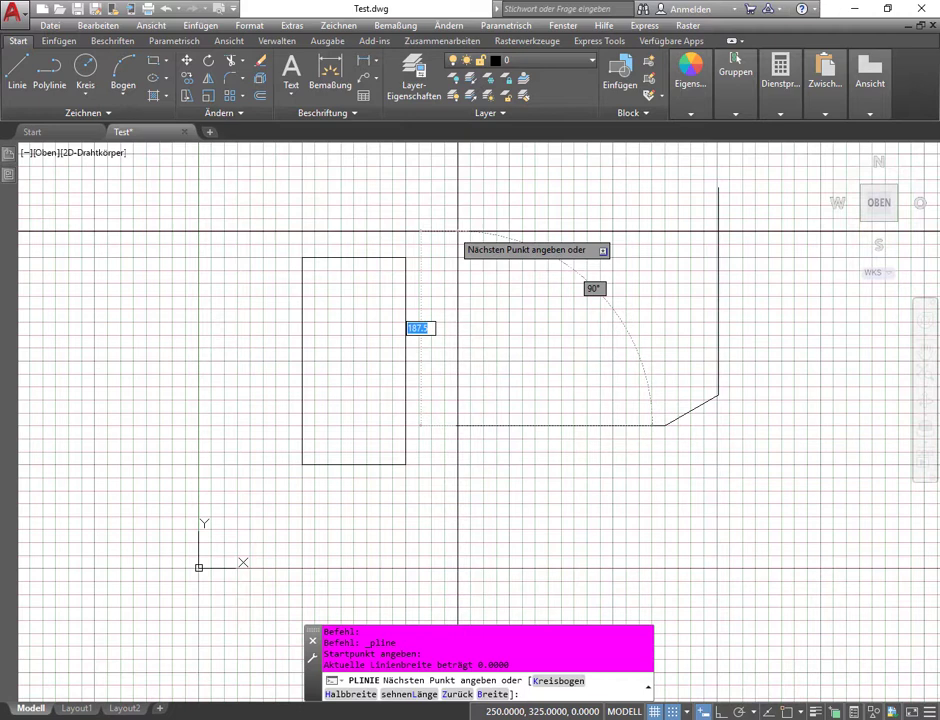
text(0)
key(Tab)
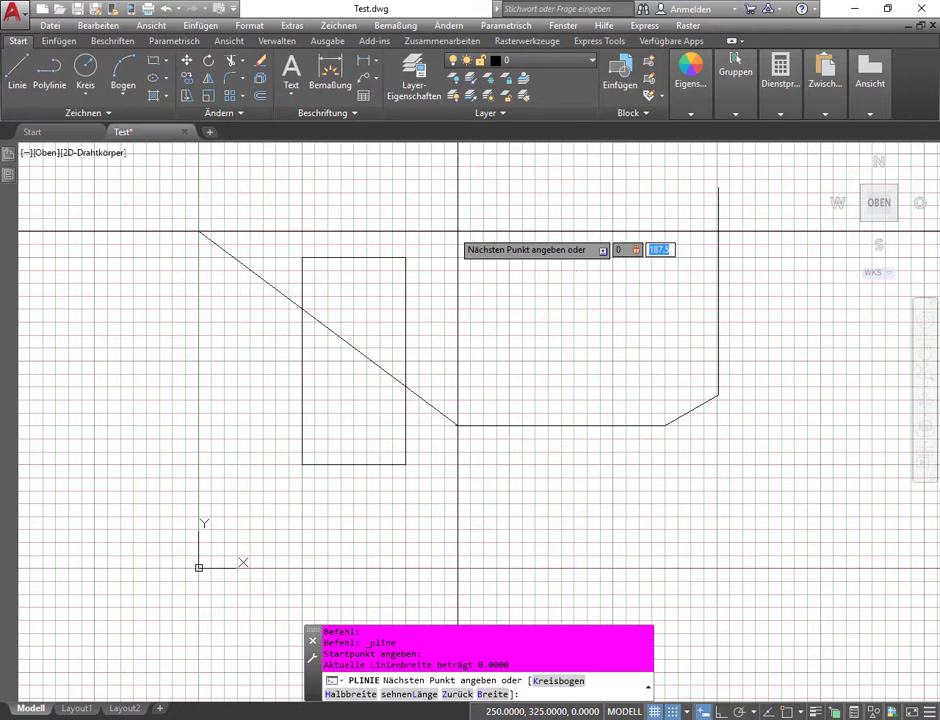
text(200)
key(Return)
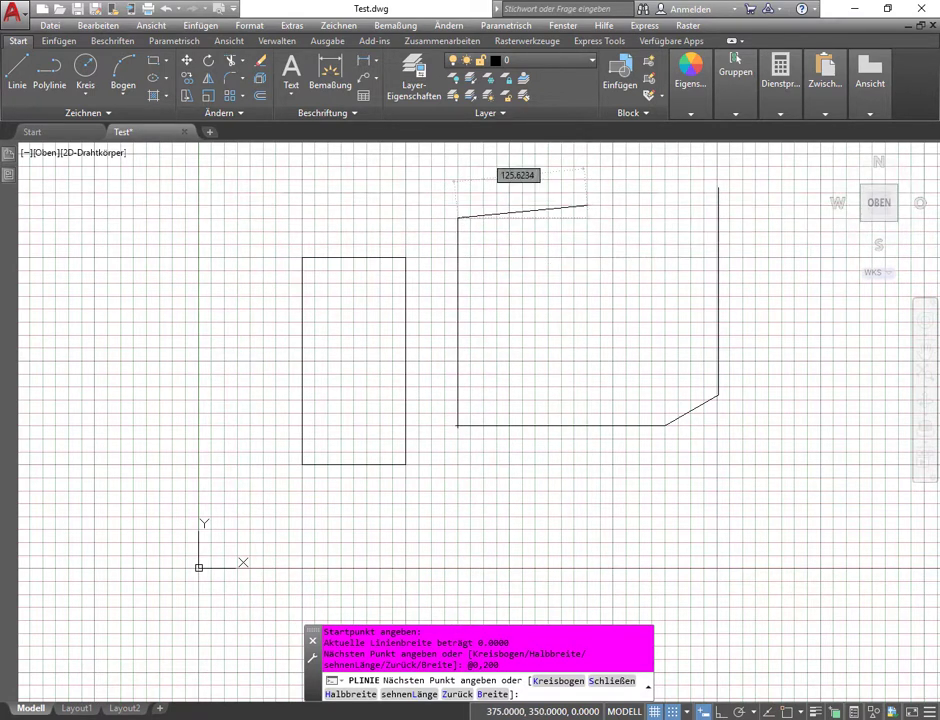
key(Escape)
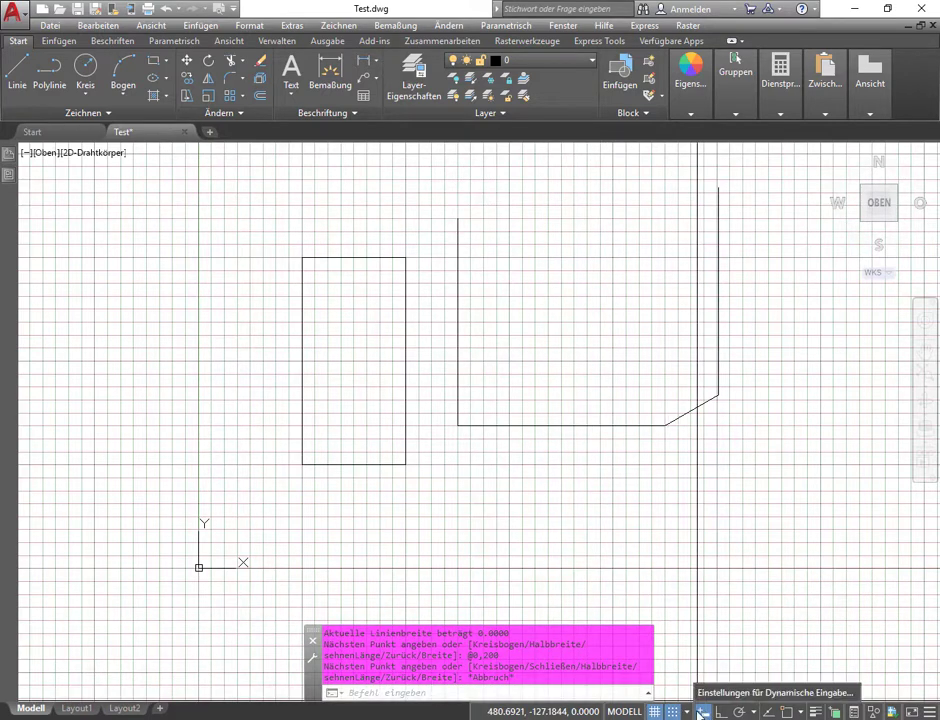
- Set the pointer input to polar format in the Dynamic Input settings and apply
click(706, 695)
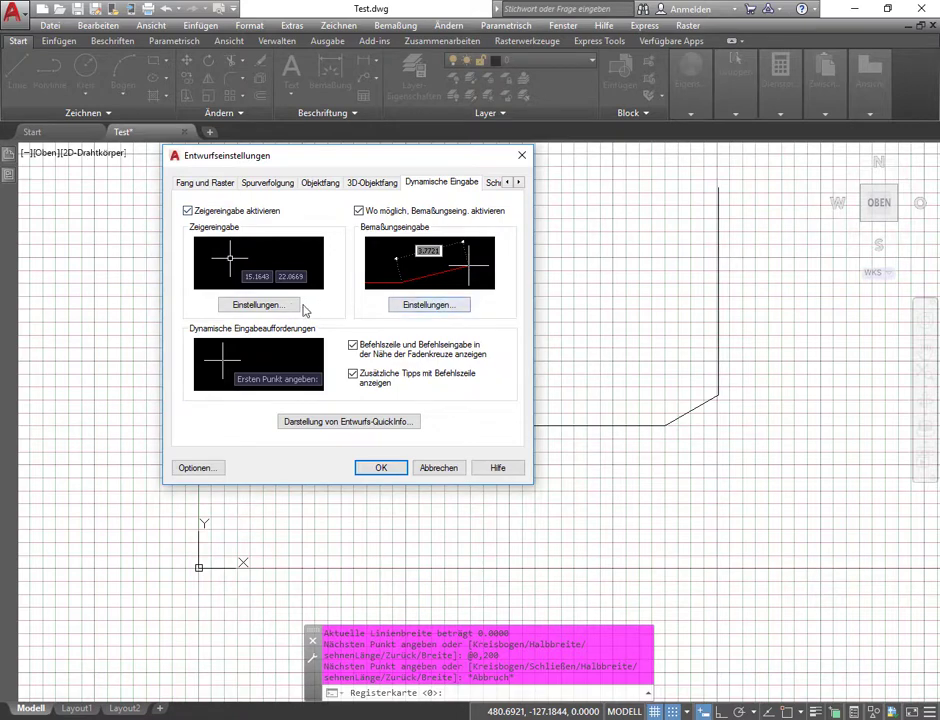
click(262, 304)
click(286, 235)
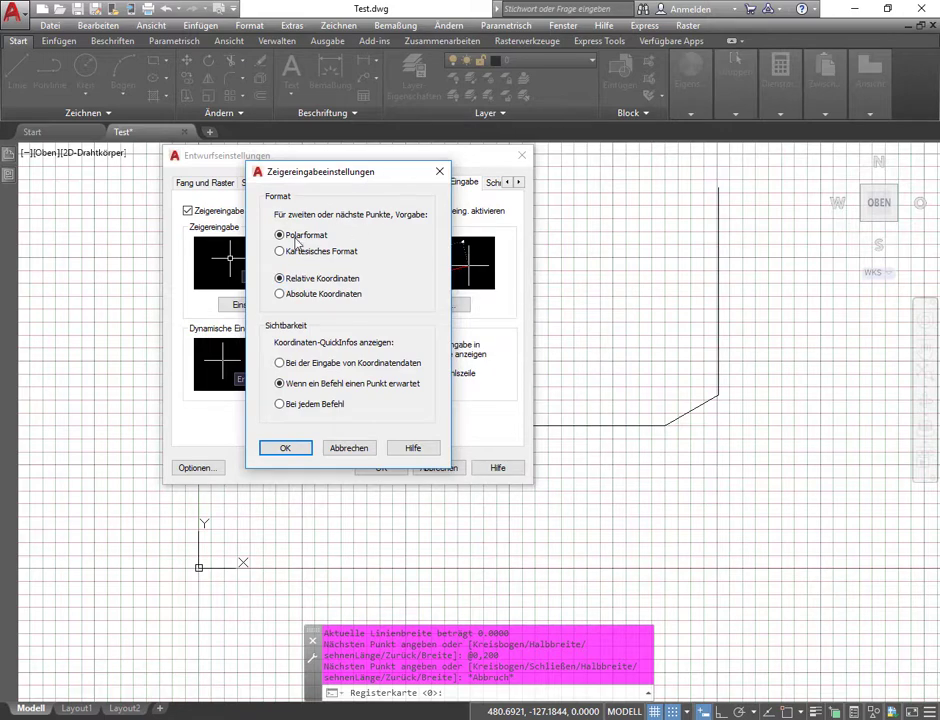
click(296, 450)
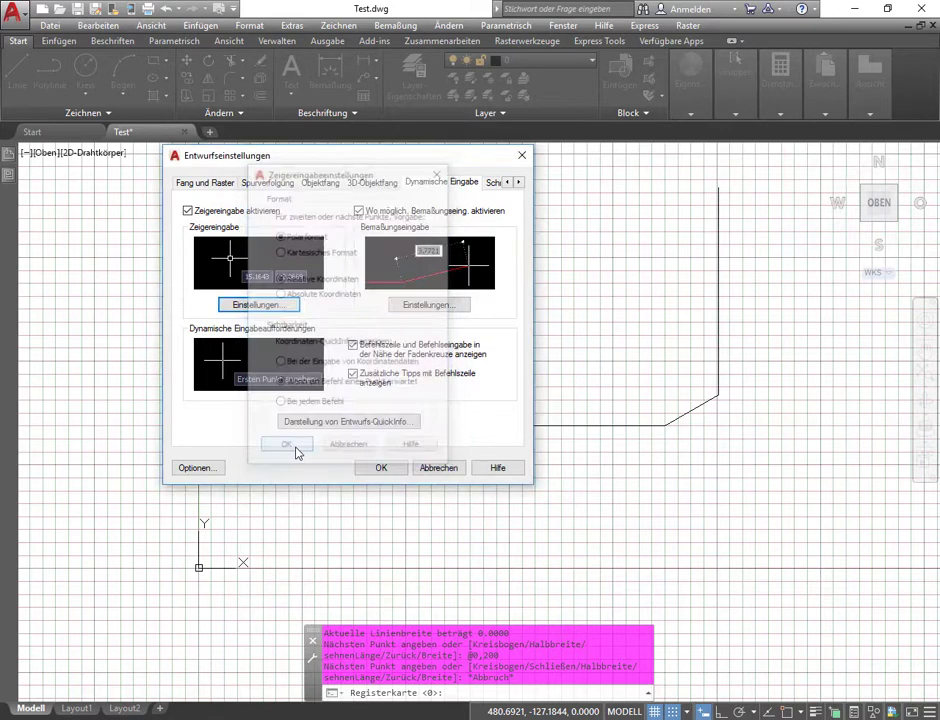
click(381, 467)
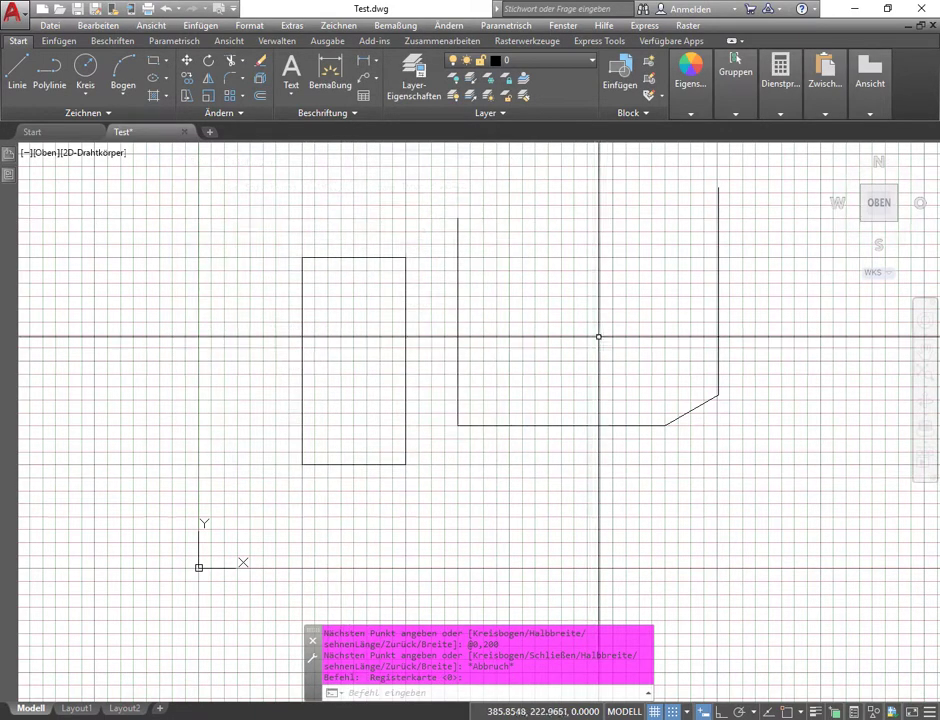